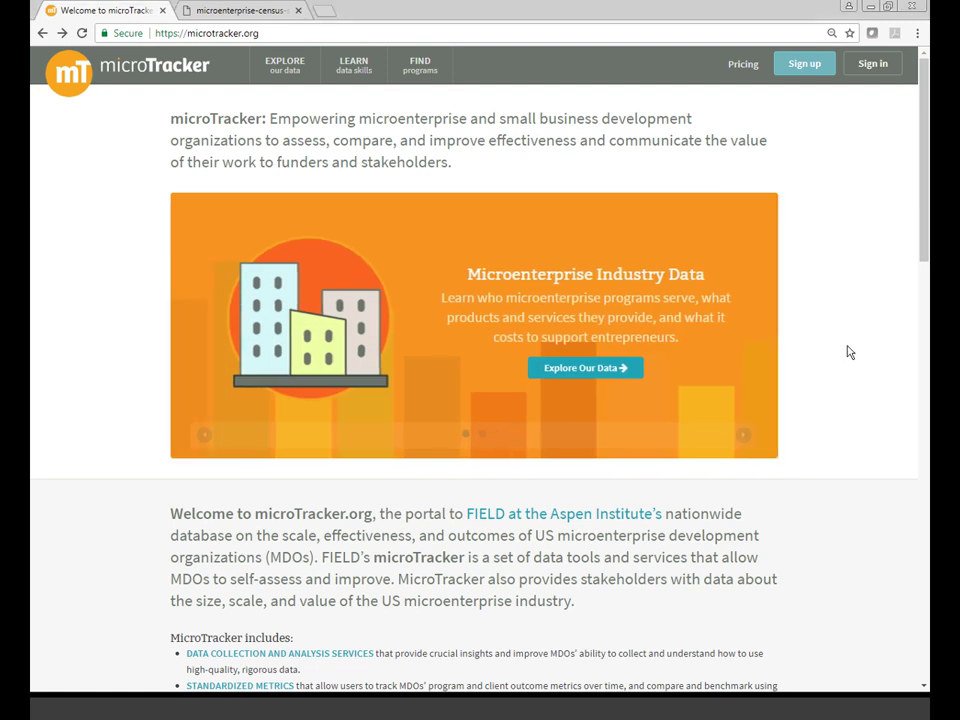
pyautogui.scroll(-6, 845, 354)
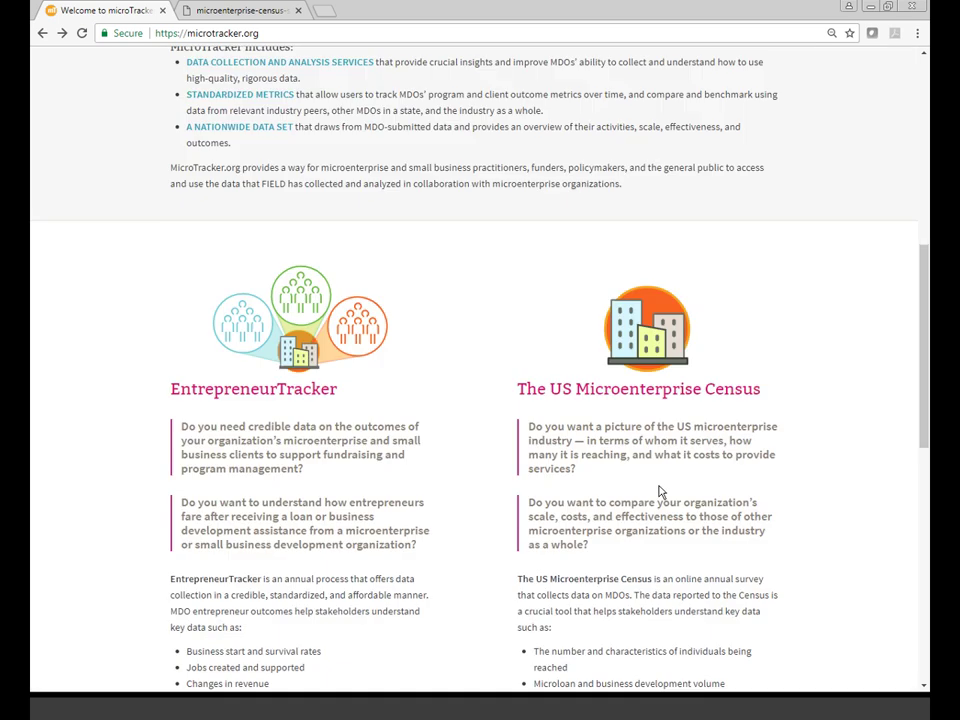
pyautogui.scroll(-3, 660, 492)
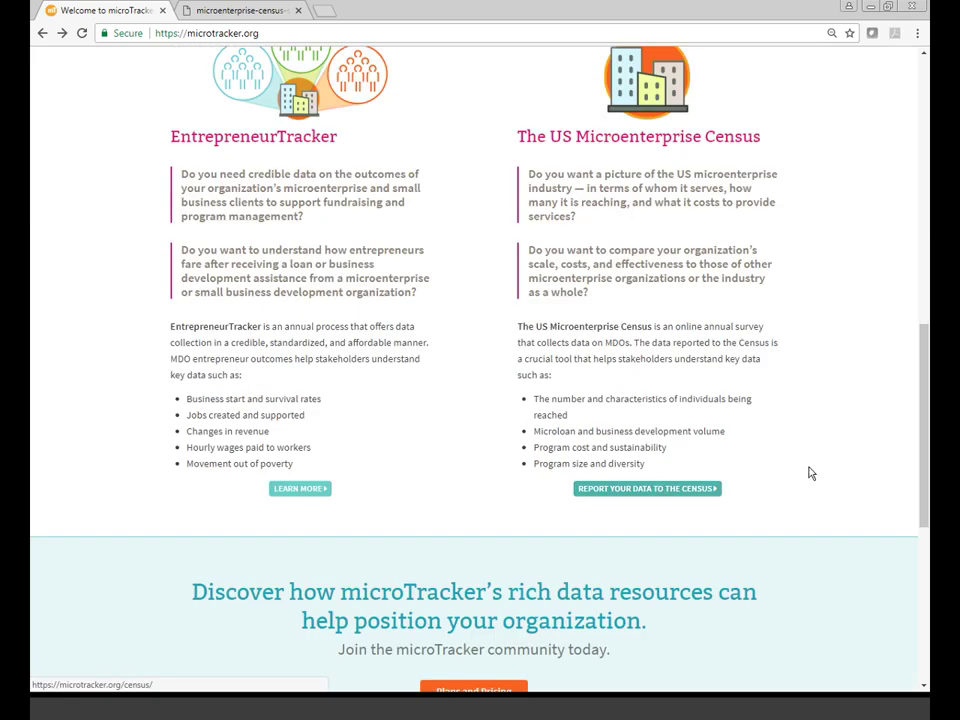
pyautogui.scroll(1, 812, 436)
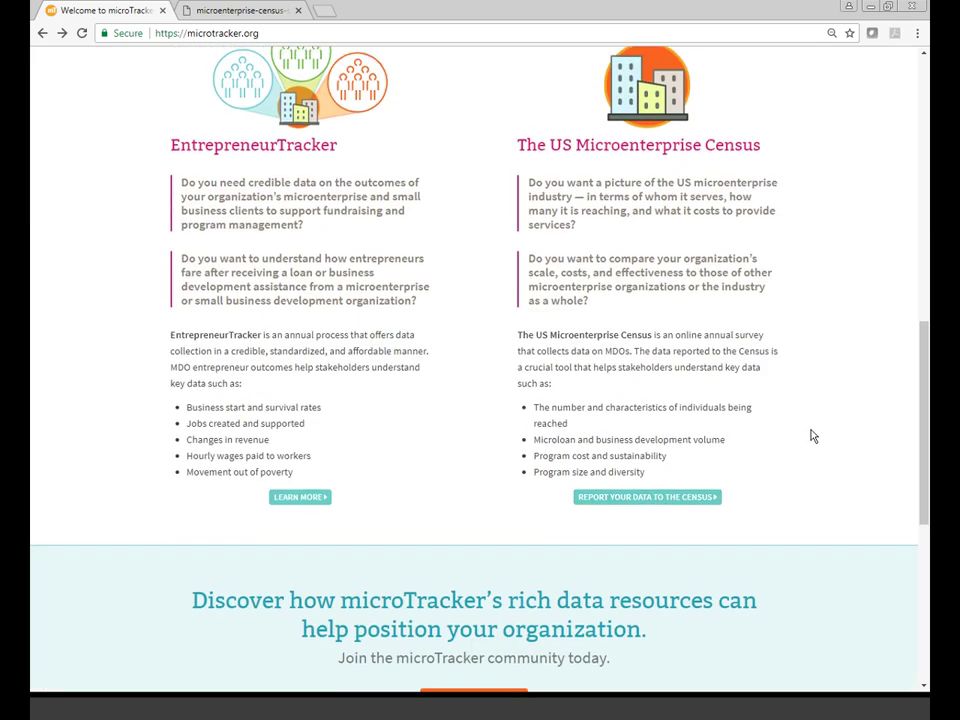
pyautogui.scroll(9, 812, 436)
pyautogui.click(283, 72)
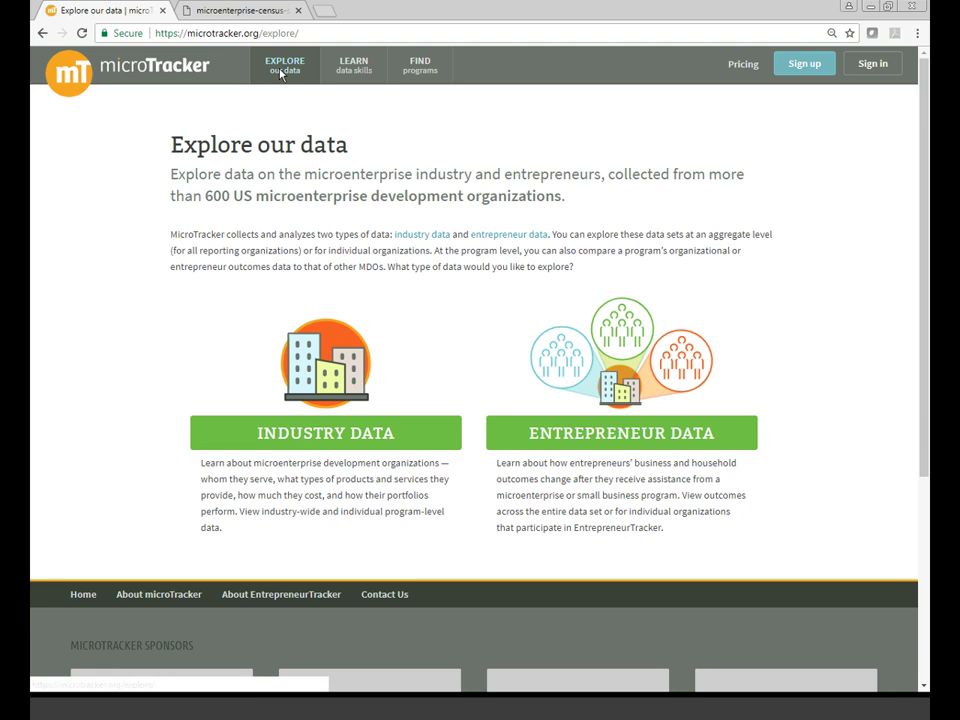
pyautogui.click(306, 434)
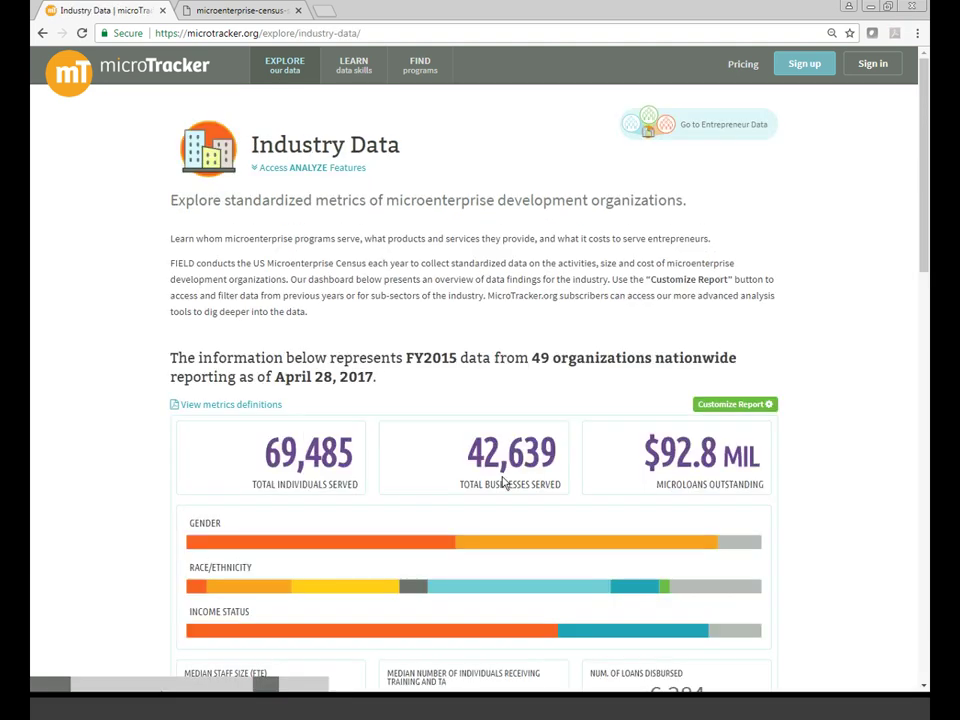
pyautogui.scroll(-5, 504, 484)
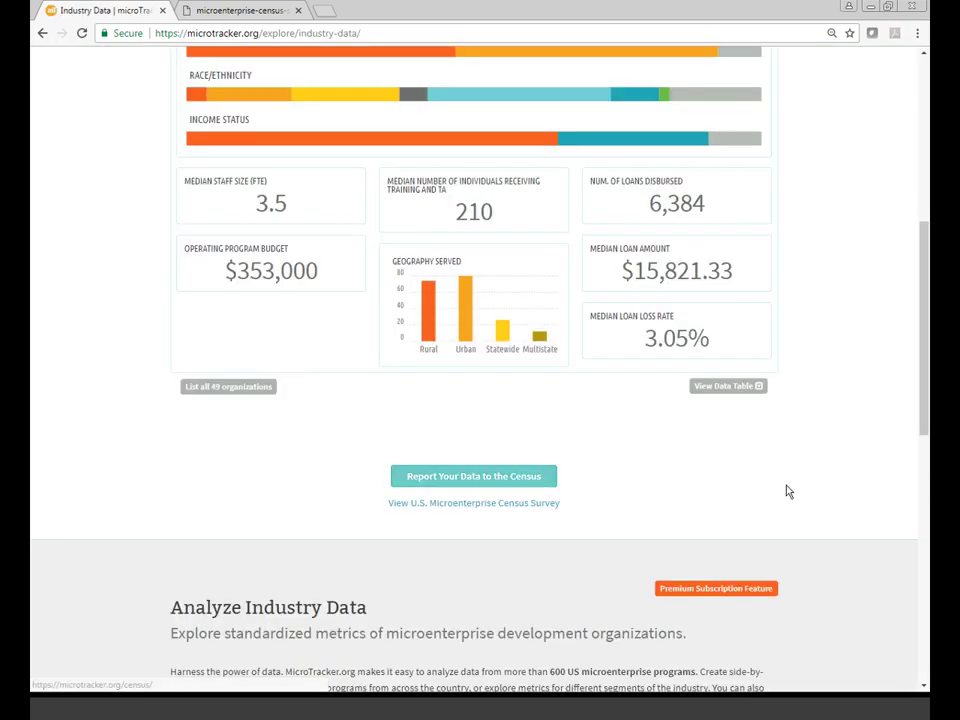
pyautogui.scroll(1, 782, 486)
pyautogui.scroll(6, 782, 486)
pyautogui.click(133, 81)
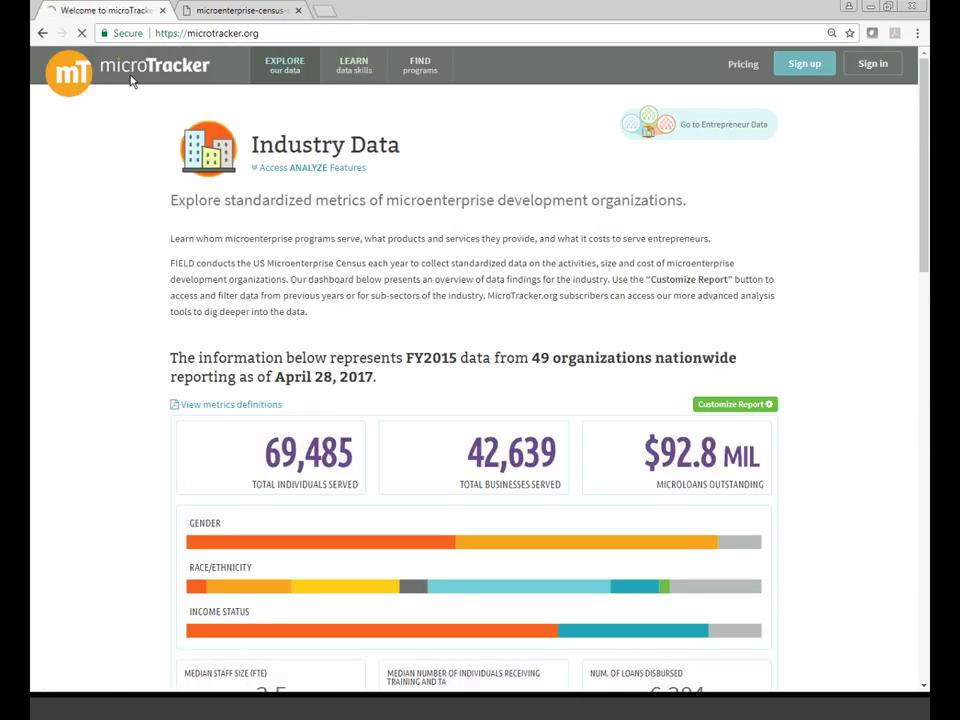
# - Go to microtracker.org/census and sign in with the saved account details
pyautogui.doubleClick(280, 33)
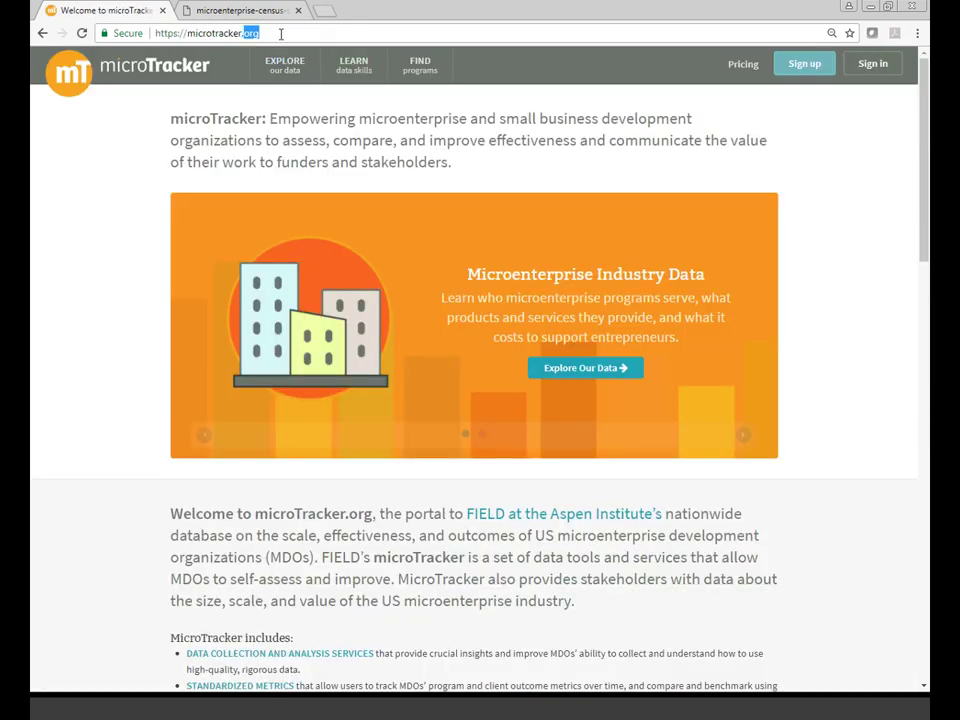
pyautogui.click(281, 34)
pyautogui.write('/cens')
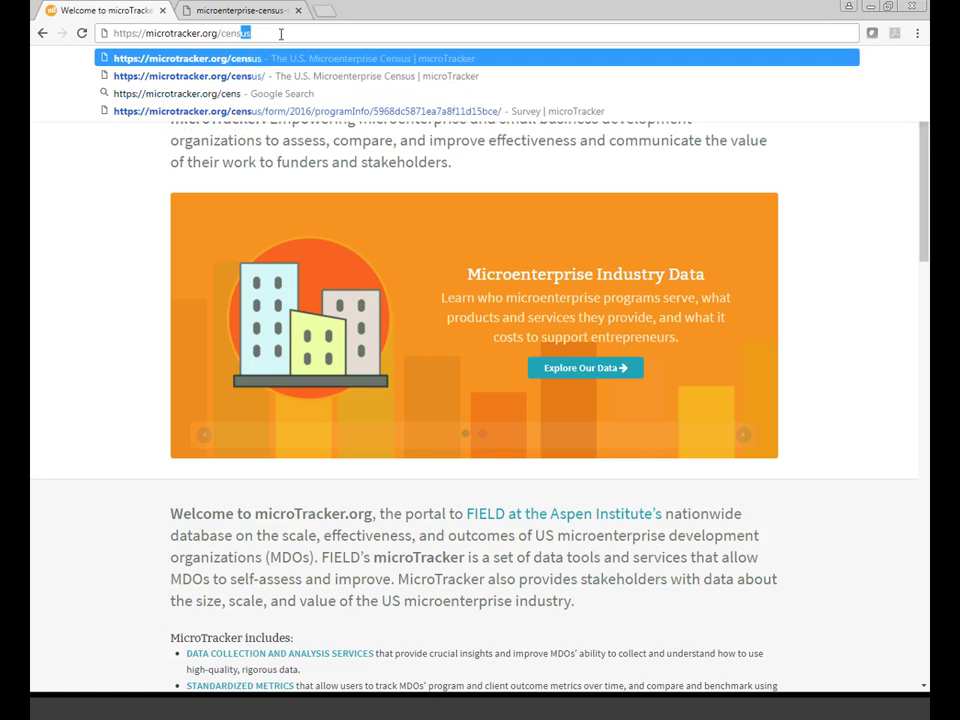
pyautogui.write('us')
pyautogui.press('Return')
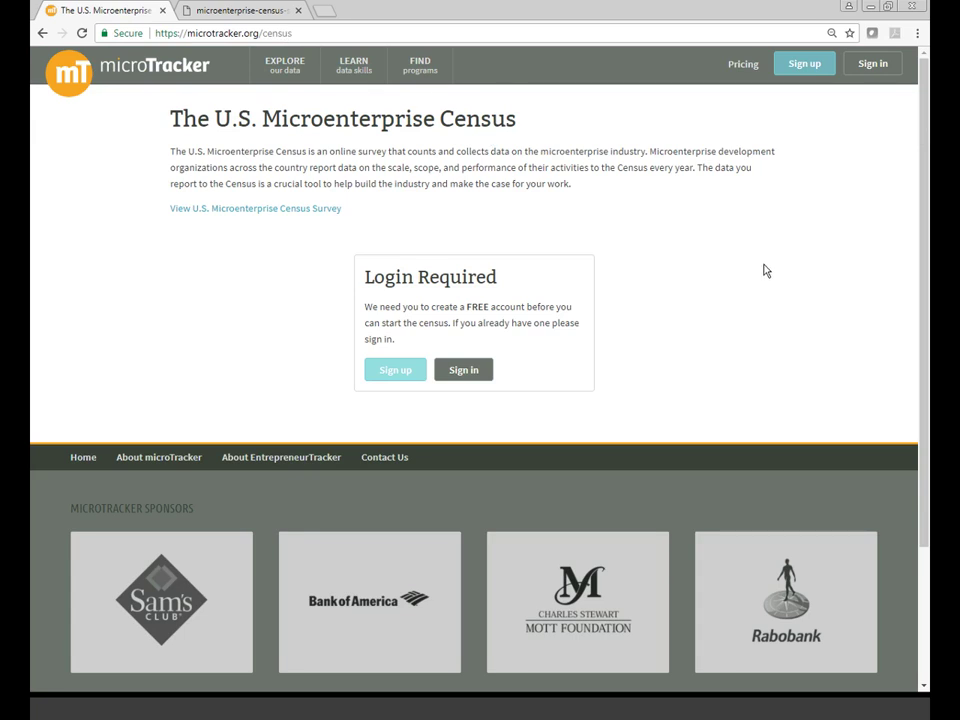
pyautogui.click(870, 66)
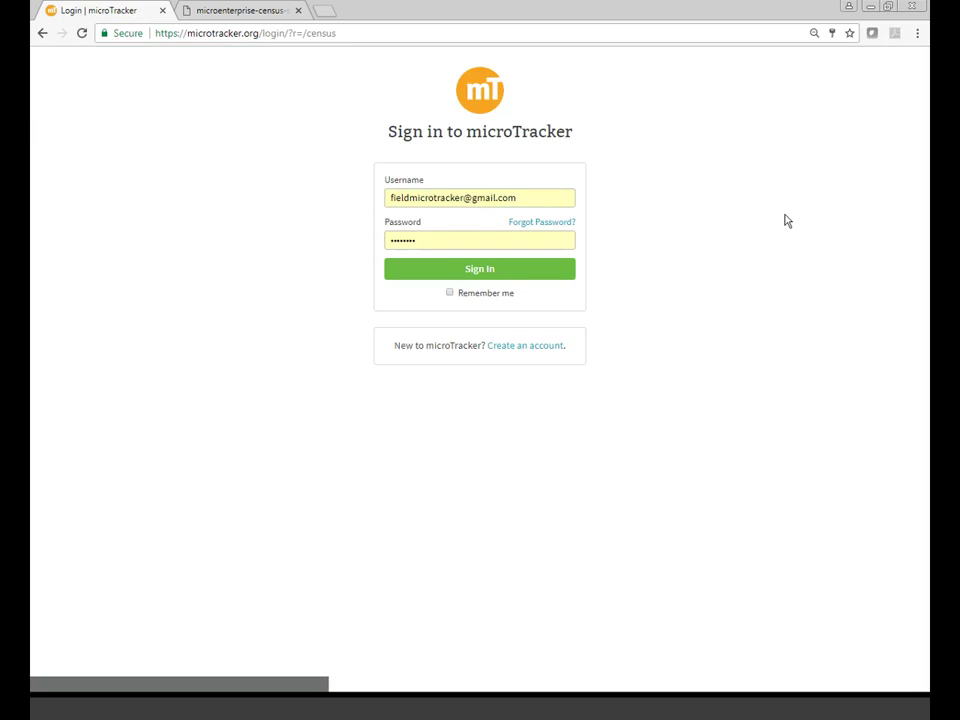
pyautogui.click(550, 272)
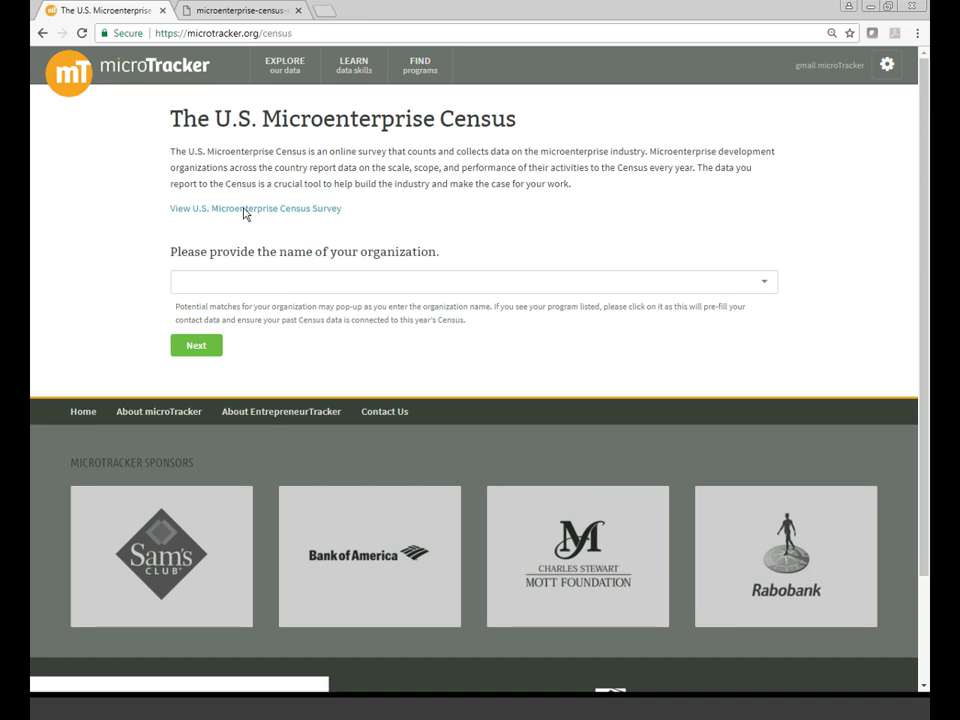
pyautogui.click(248, 12)
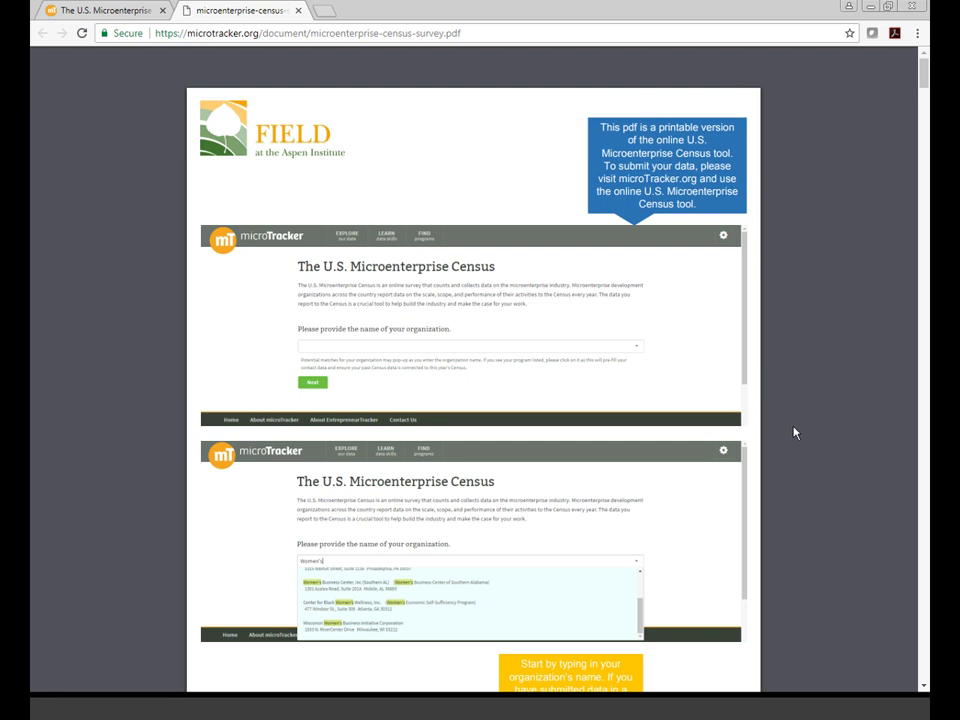
pyautogui.scroll(-1, 794, 432)
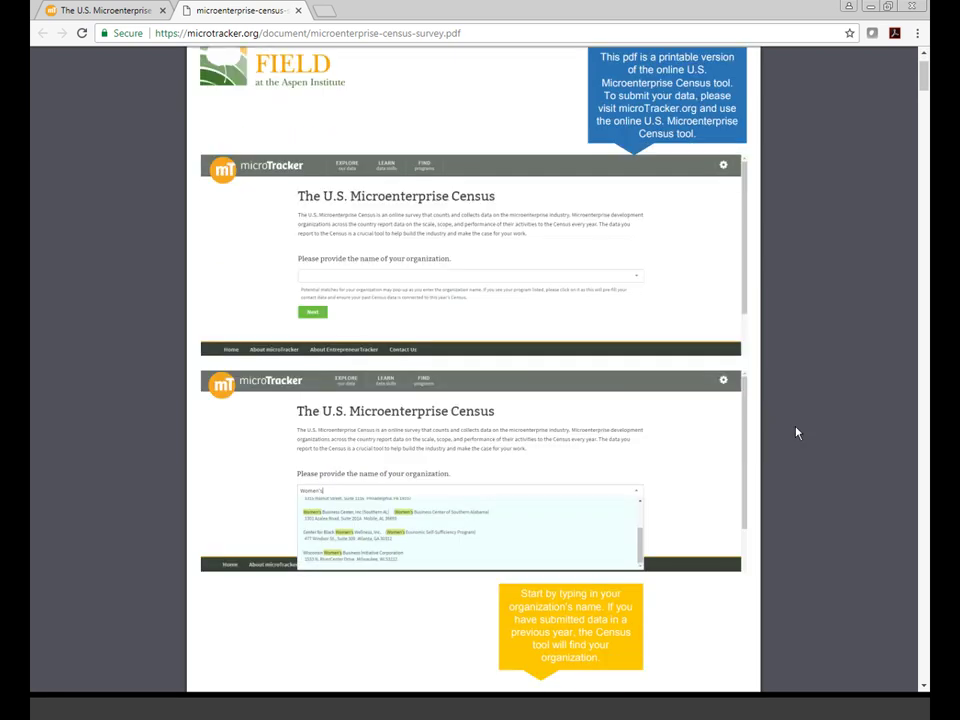
pyautogui.scroll(-3, 797, 432)
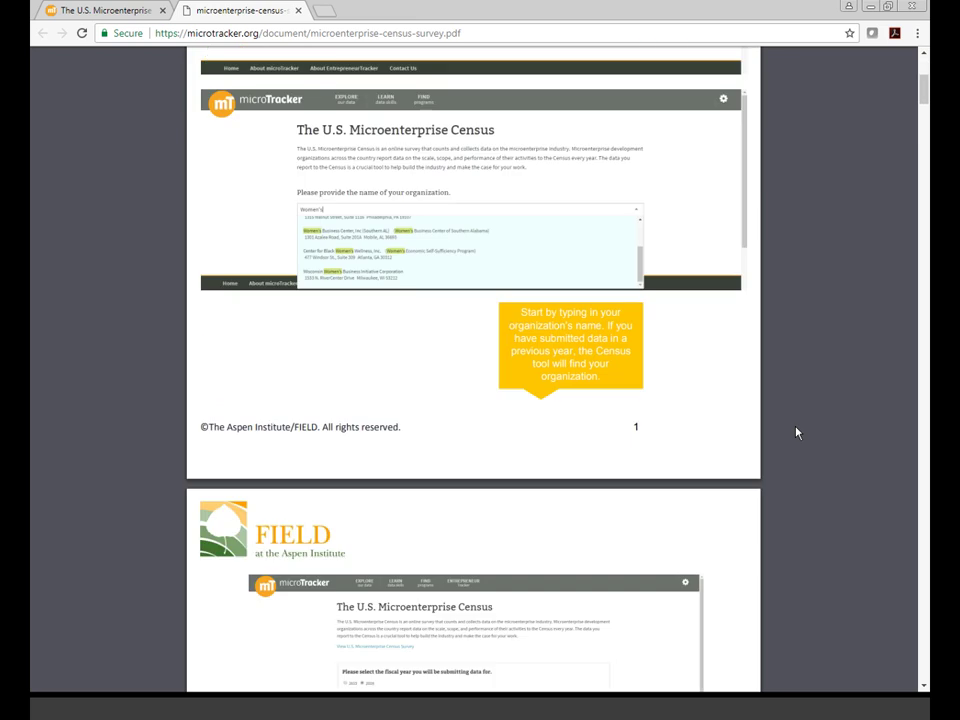
pyautogui.click(105, 11)
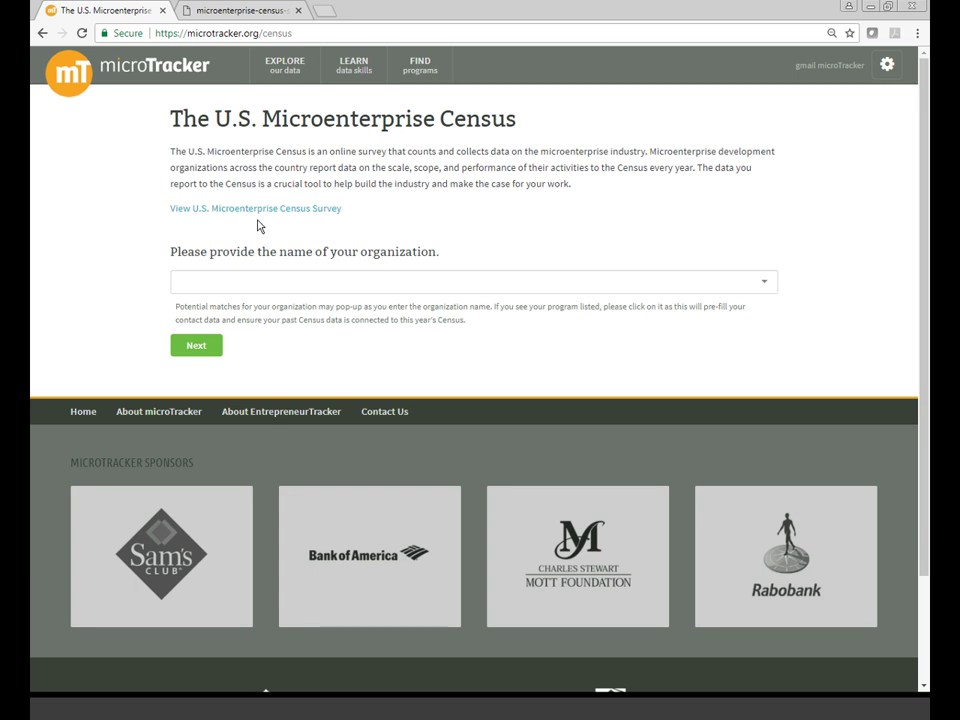
# - Search organizations ('california', then 'test'), choose TEST and continue to the census form
pyautogui.click(254, 284)
pyautogui.write('california')
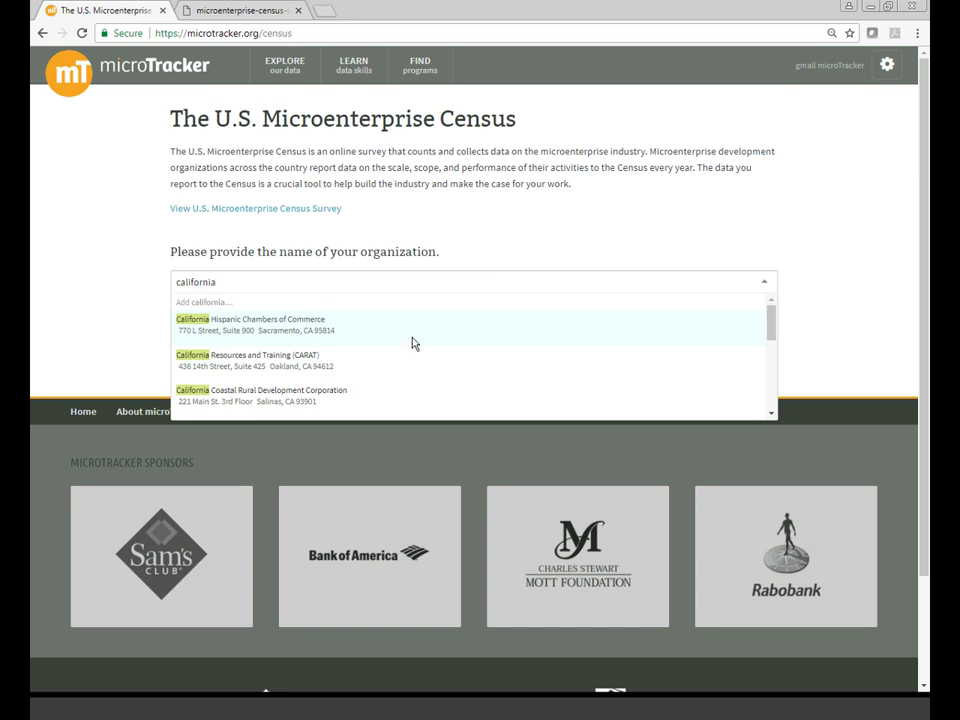
pyautogui.scroll(-1, 412, 343)
pyautogui.scroll(-3, 412, 343)
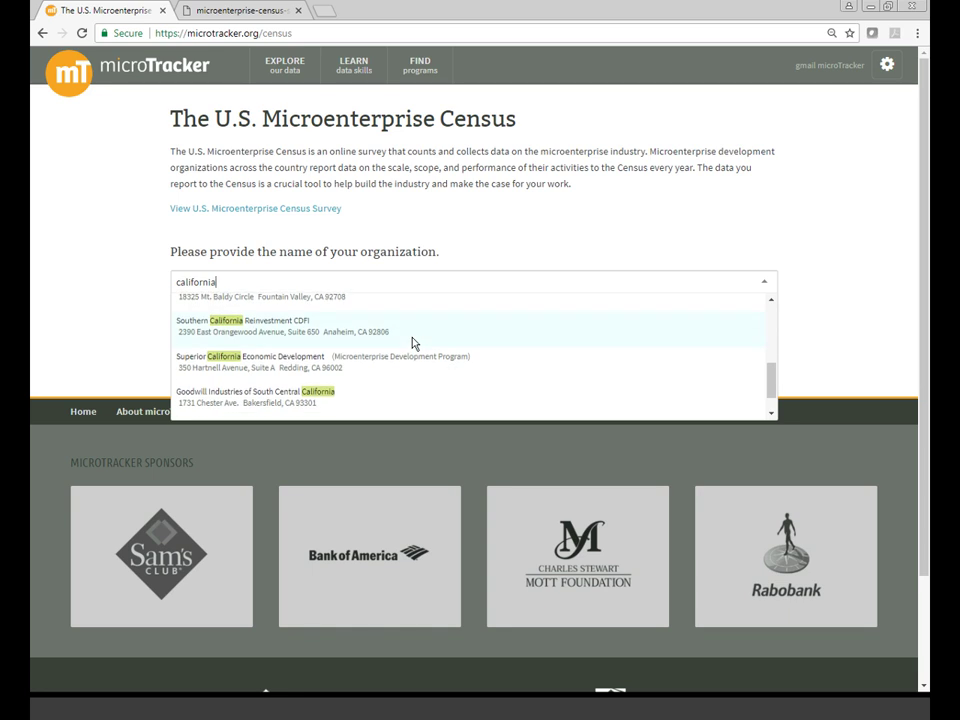
pyautogui.click(386, 285)
pyautogui.press('BackSpace')
pyautogui.press('BackSpace')
pyautogui.press('BackSpace')
pyautogui.press('BackSpace')
pyautogui.press('BackSpace')
pyautogui.press('BackSpace')
pyautogui.press('BackSpace')
pyautogui.press('BackSpace')
pyautogui.press('BackSpace')
pyautogui.press('BackSpace')
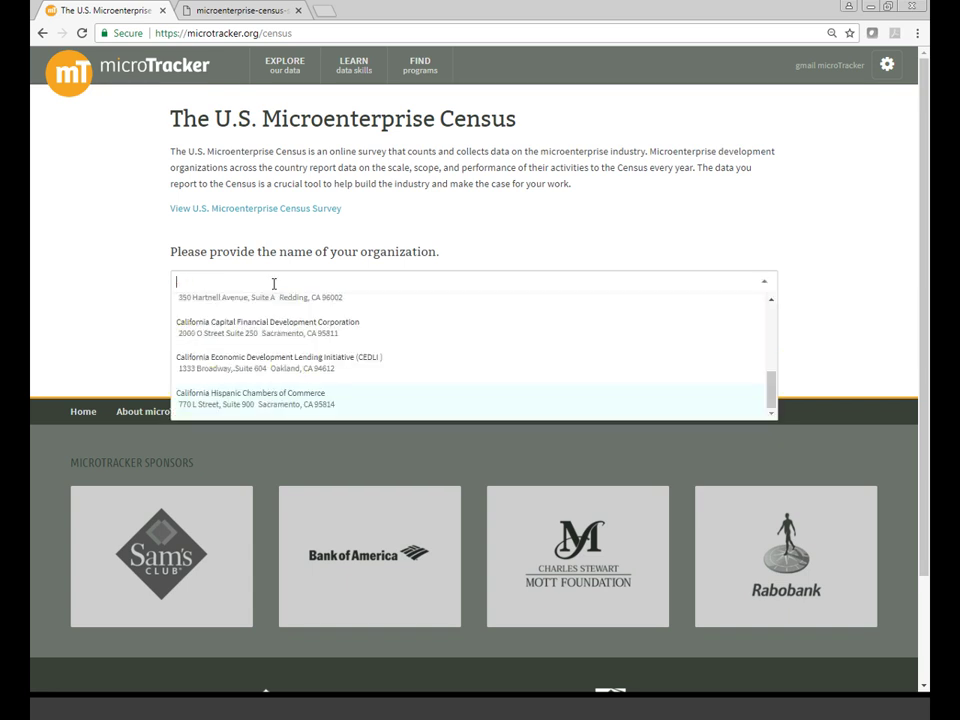
pyautogui.write('test')
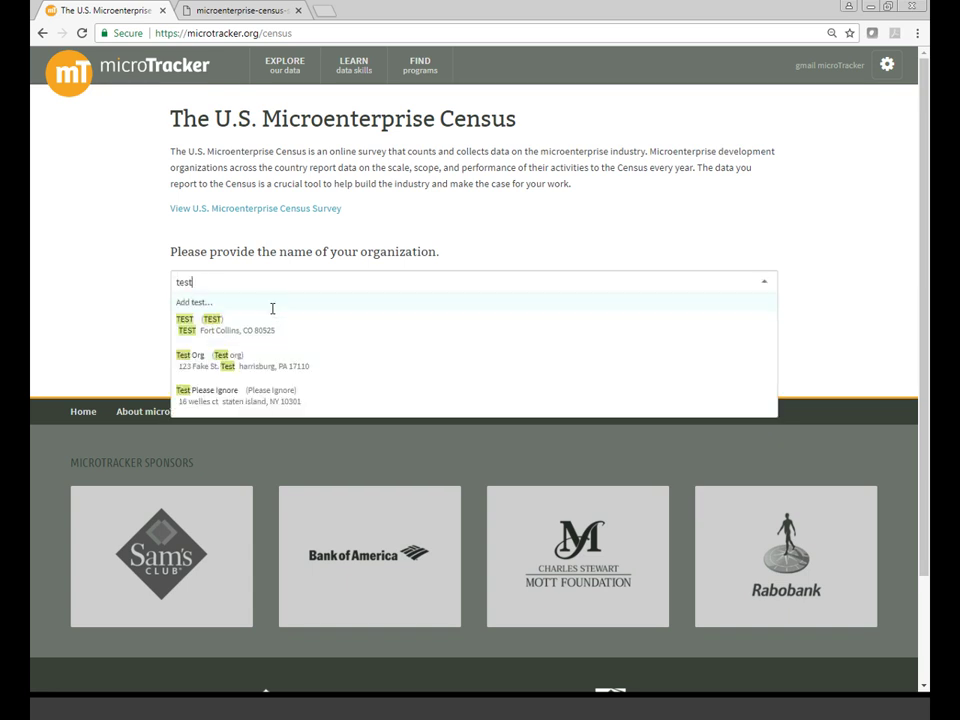
pyautogui.click(277, 329)
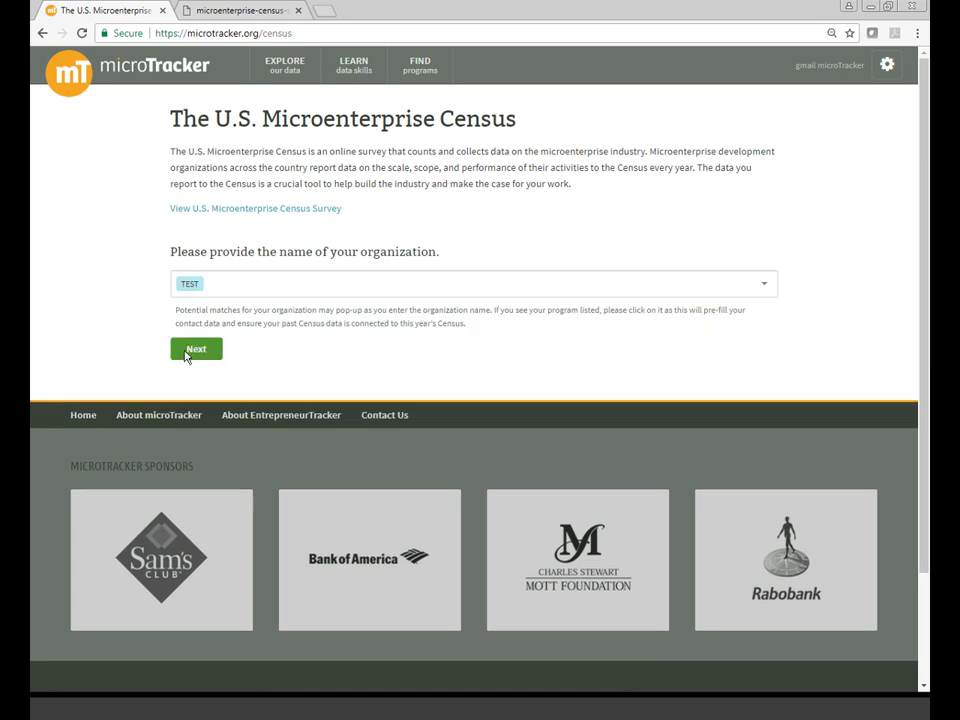
pyautogui.click(185, 353)
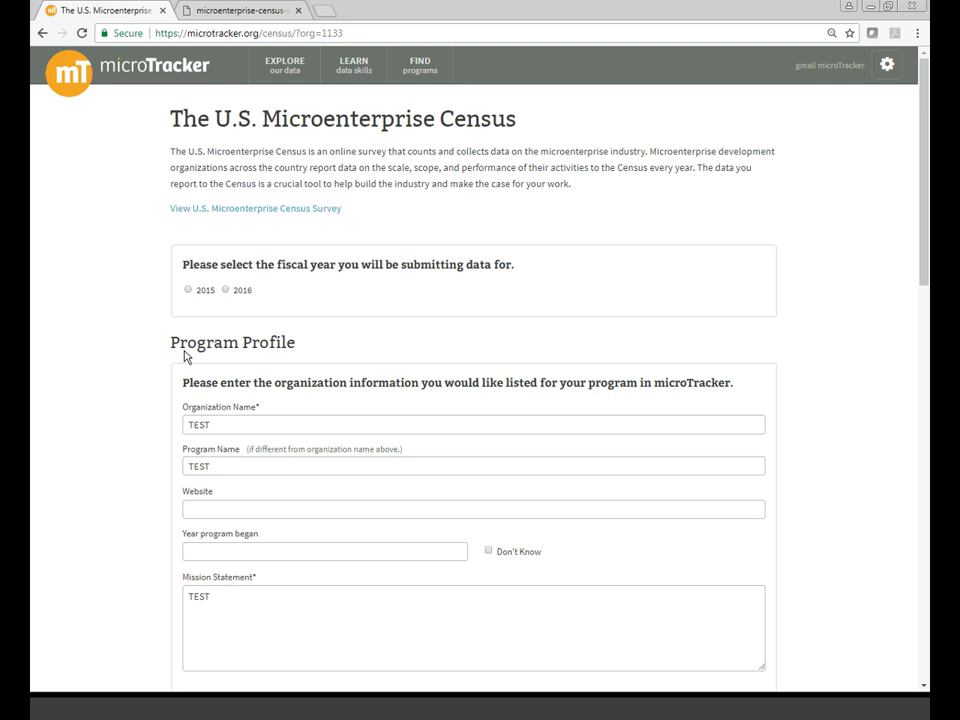
pyautogui.click(225, 290)
pyautogui.scroll(-3, 129, 327)
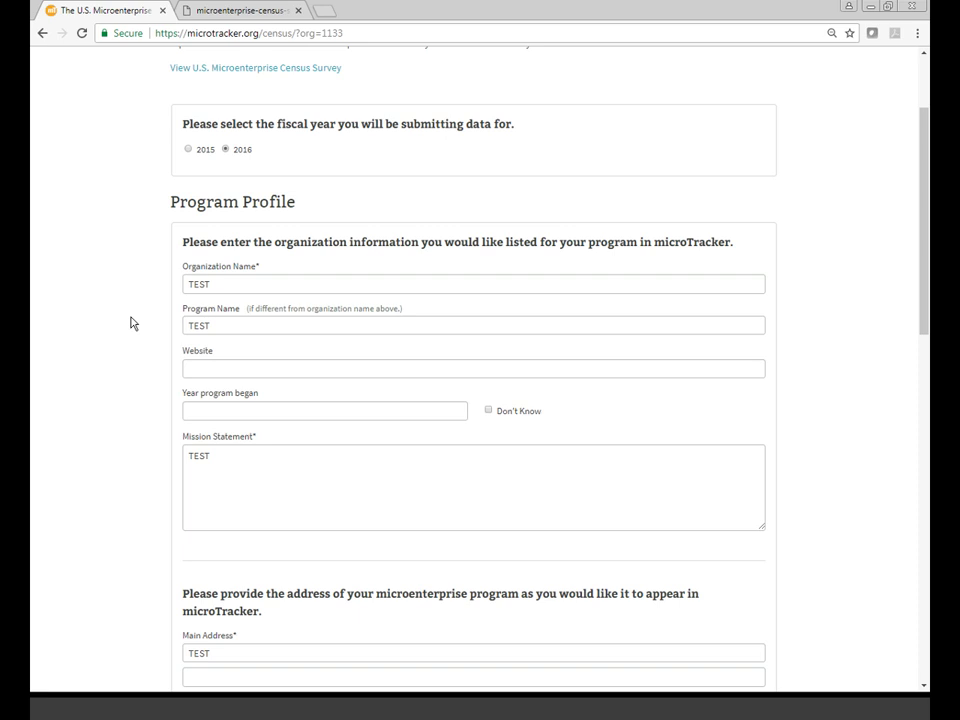
pyautogui.scroll(-2, 130, 323)
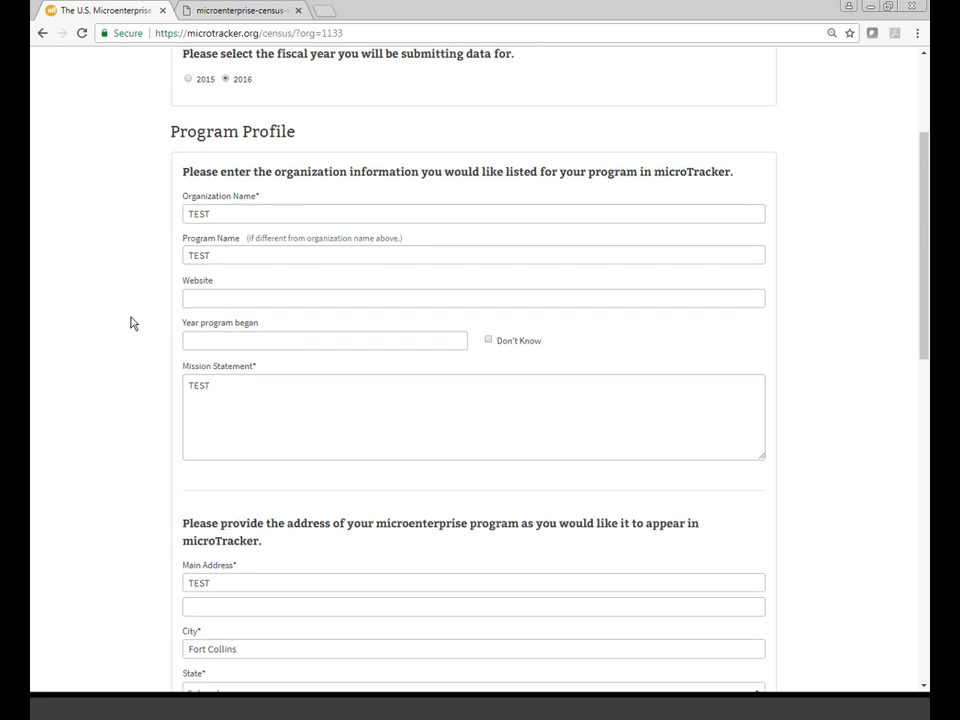
pyautogui.scroll(-2, 130, 323)
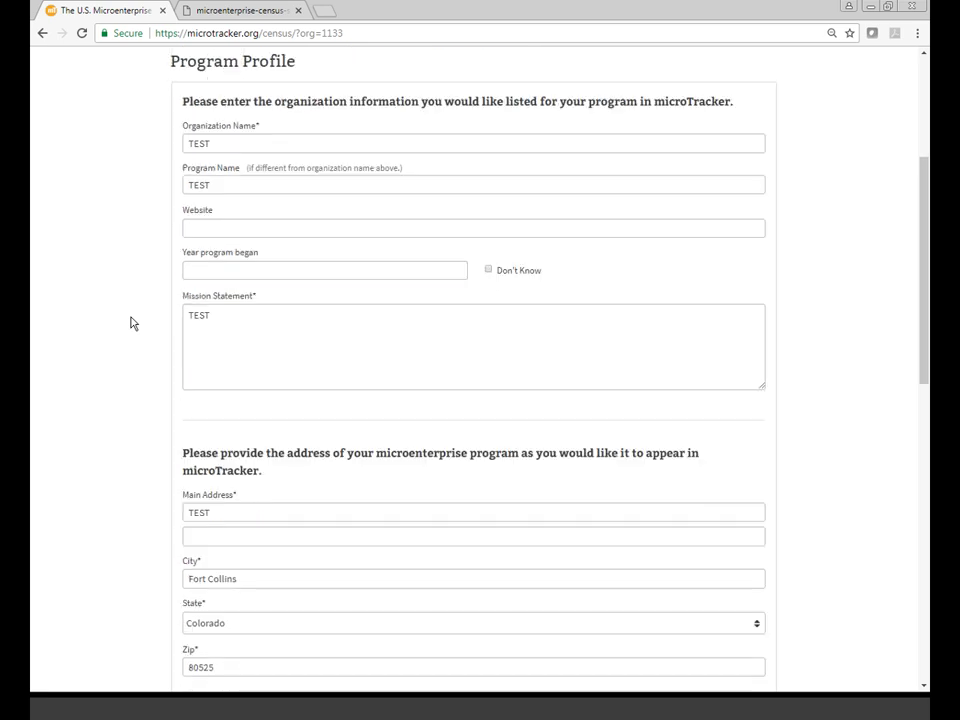
pyautogui.scroll(-2, 130, 323)
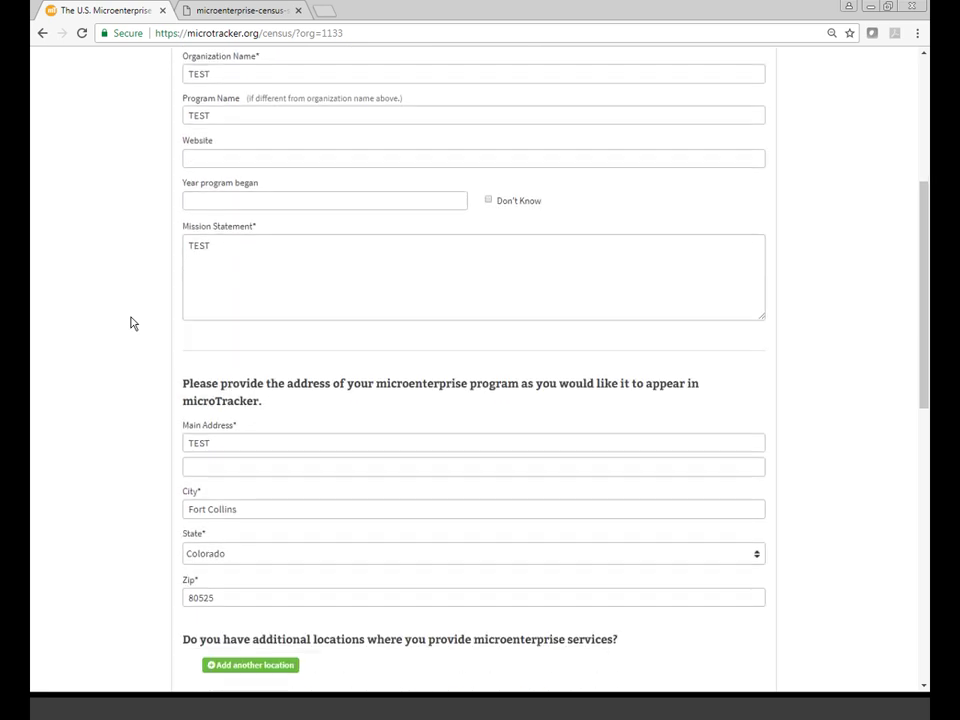
pyautogui.scroll(-6, 130, 323)
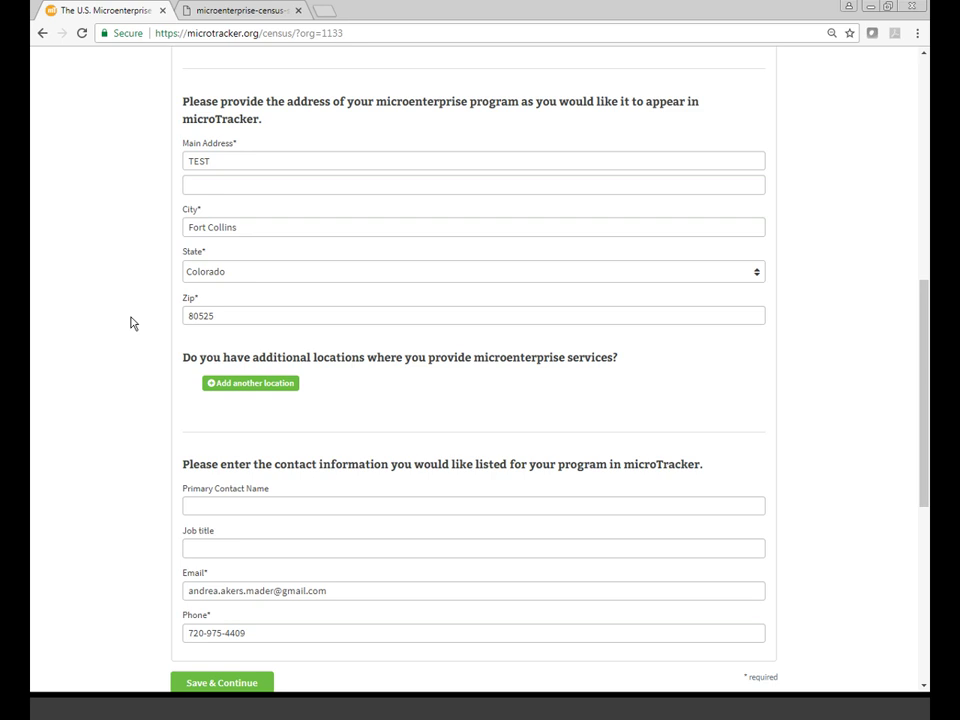
pyautogui.scroll(4, 130, 323)
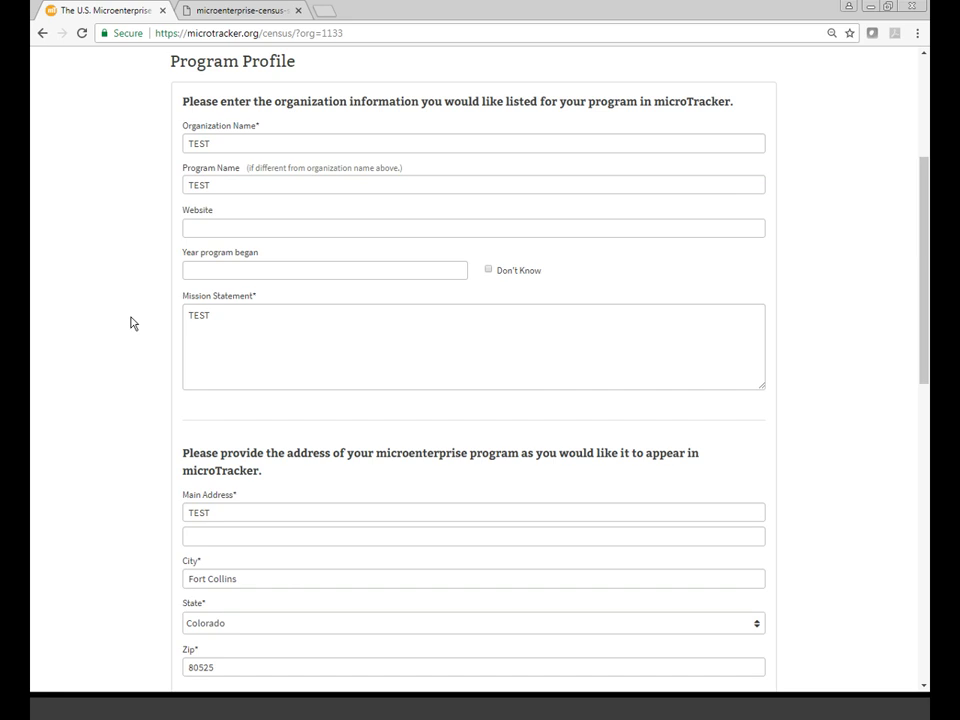
pyautogui.scroll(-1, 130, 323)
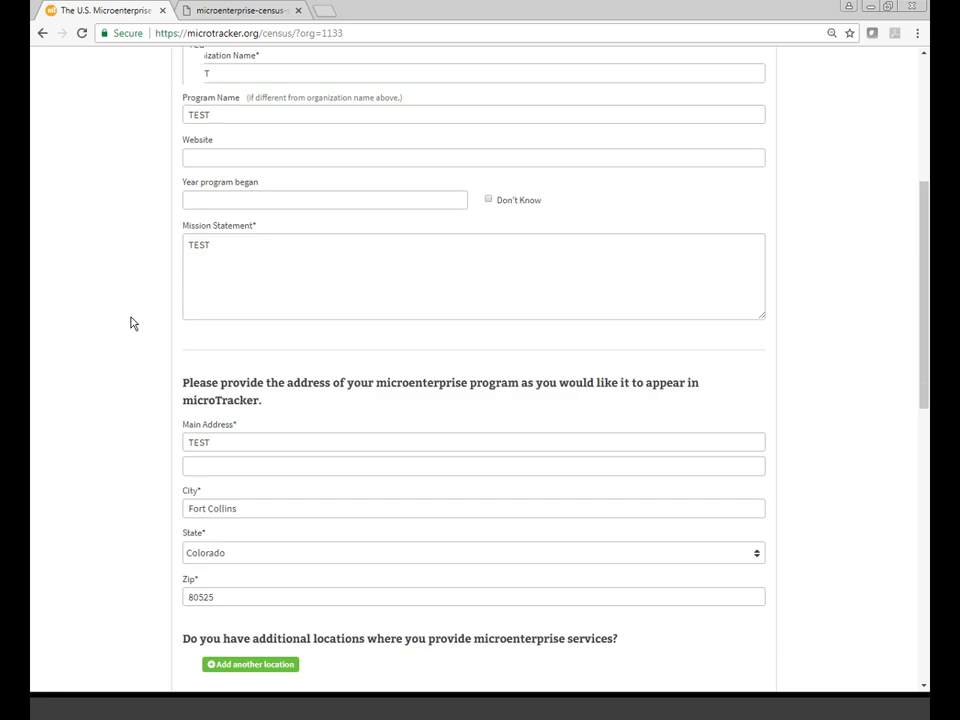
pyautogui.scroll(-4, 130, 323)
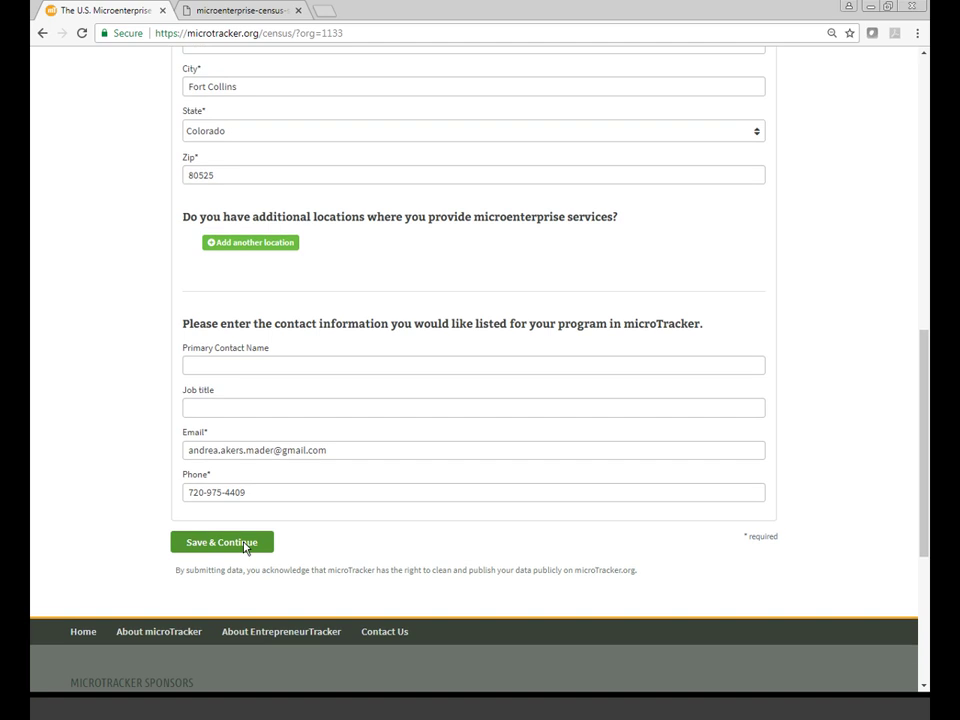
# - Save the program profile, then mark California association membership and community economic development organization
pyautogui.click(245, 545)
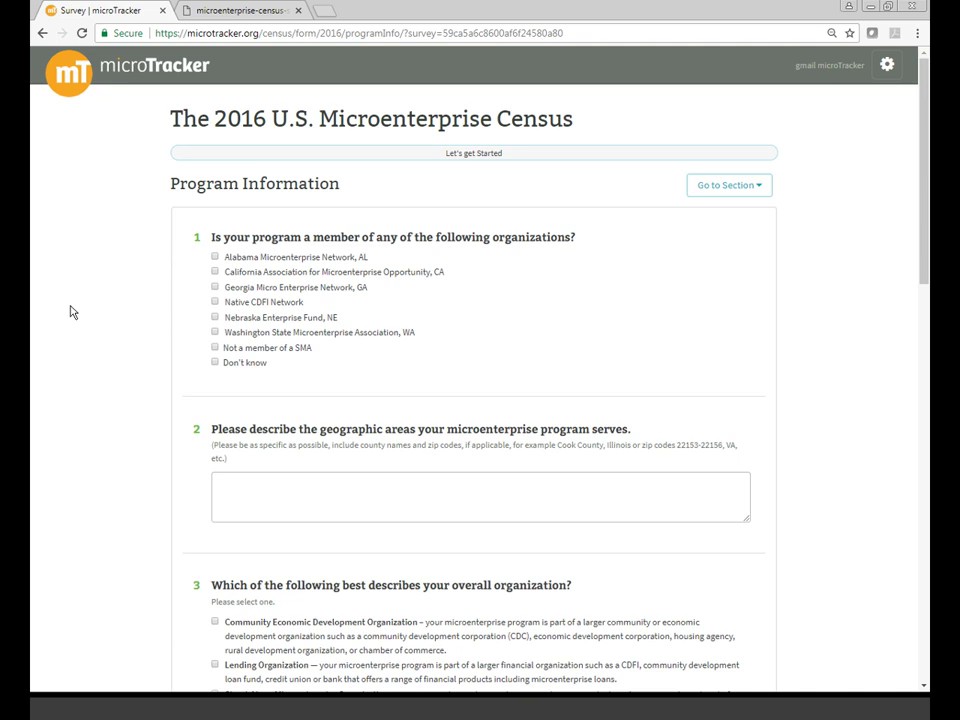
pyautogui.scroll(-2, 70, 312)
pyautogui.scroll(-1, 70, 312)
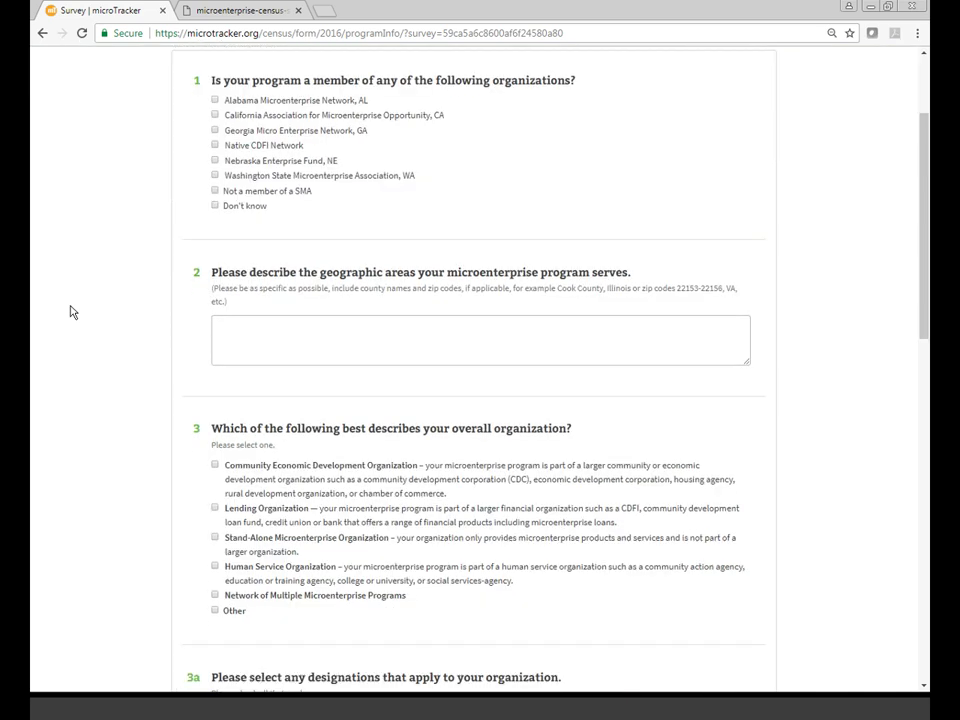
pyautogui.scroll(-3, 70, 310)
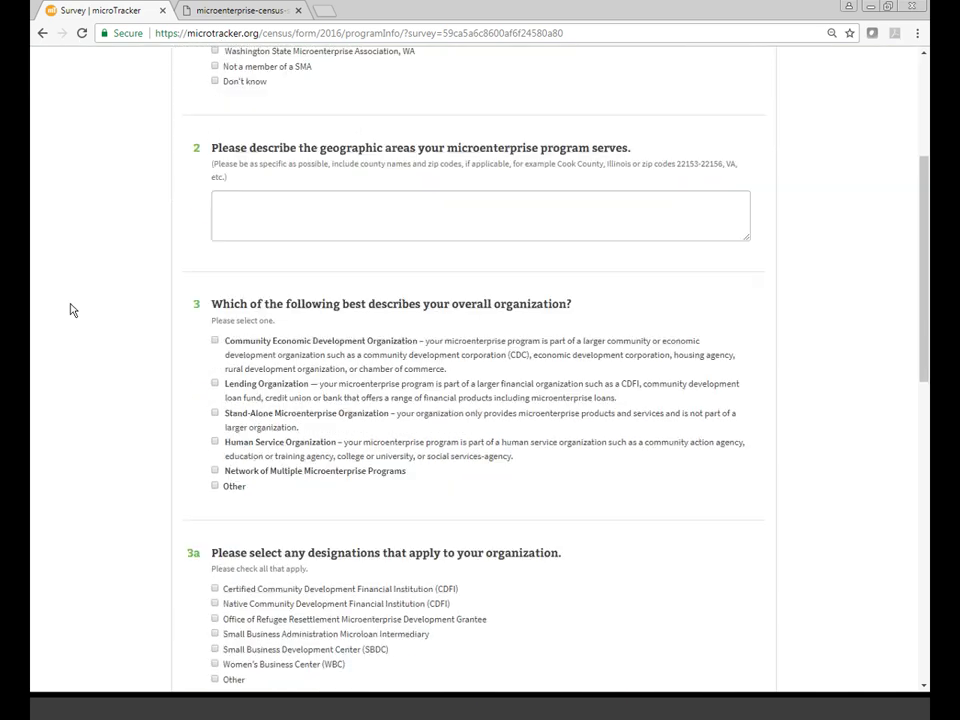
pyautogui.scroll(-2, 70, 310)
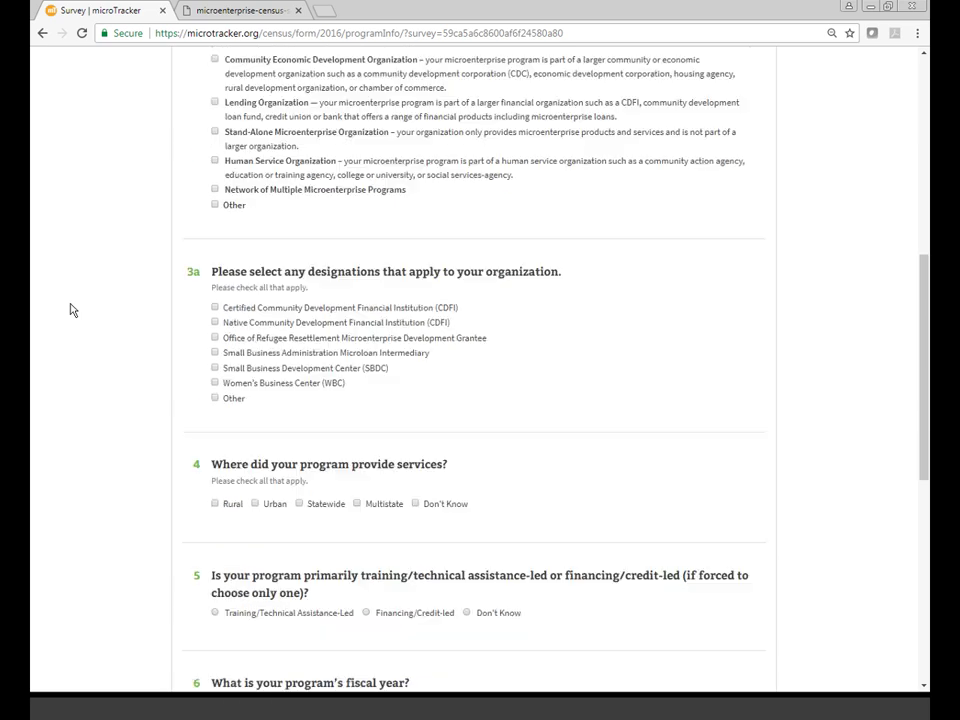
pyautogui.scroll(2, 70, 310)
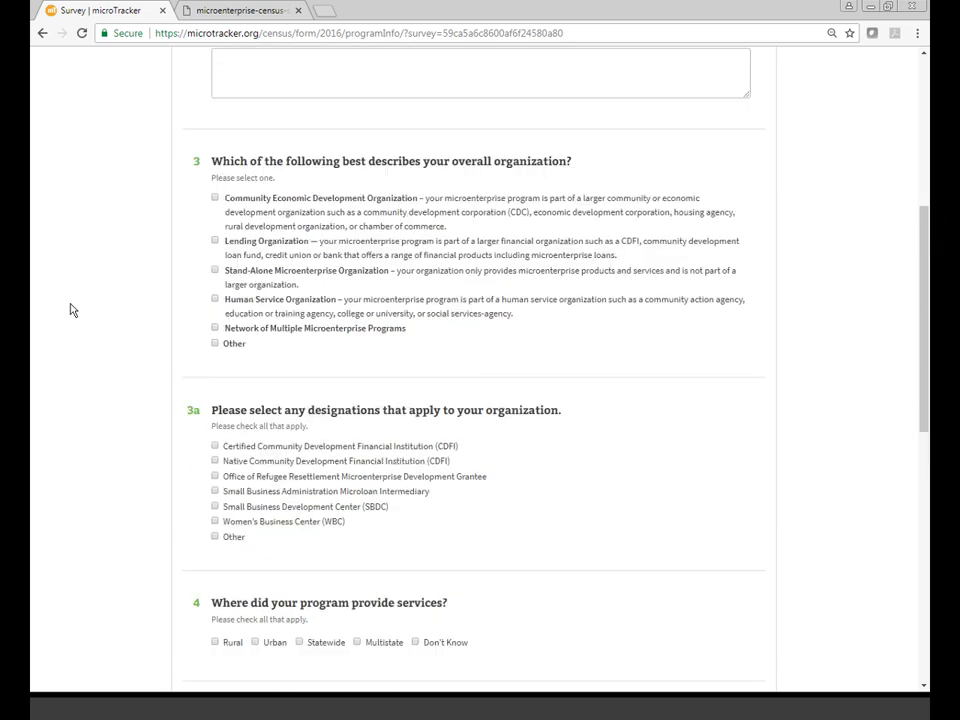
pyautogui.scroll(5, 70, 310)
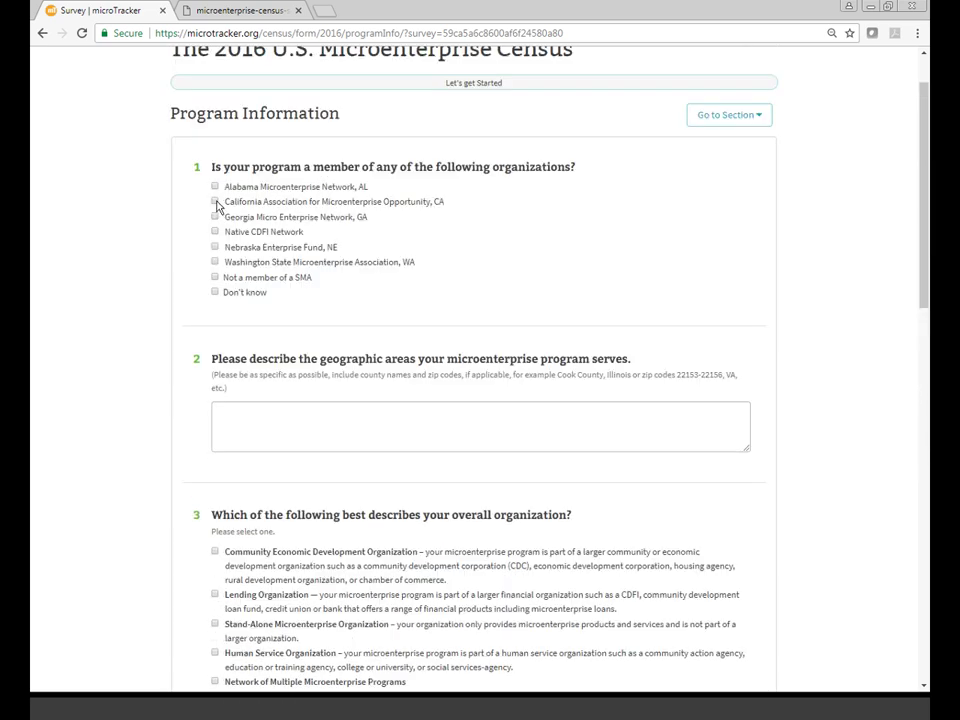
pyautogui.click(215, 202)
pyautogui.scroll(-3, 157, 389)
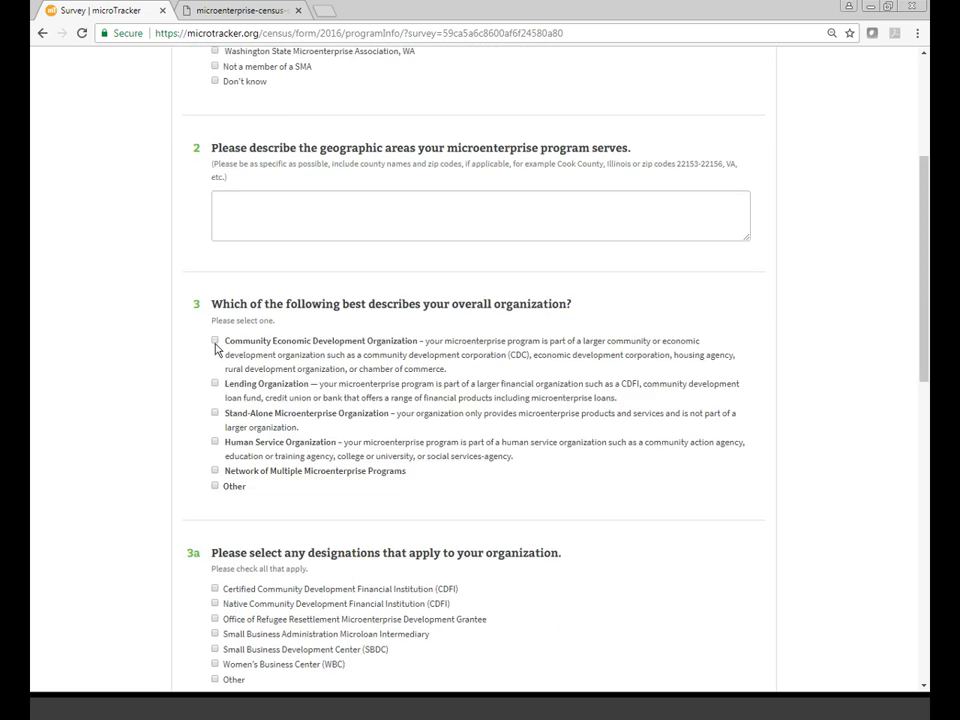
pyautogui.click(215, 342)
# - Mark Native CDFI, rural and urban service areas, training-led, and a January–December fiscal year
pyautogui.scroll(-3, 140, 432)
pyautogui.click(215, 322)
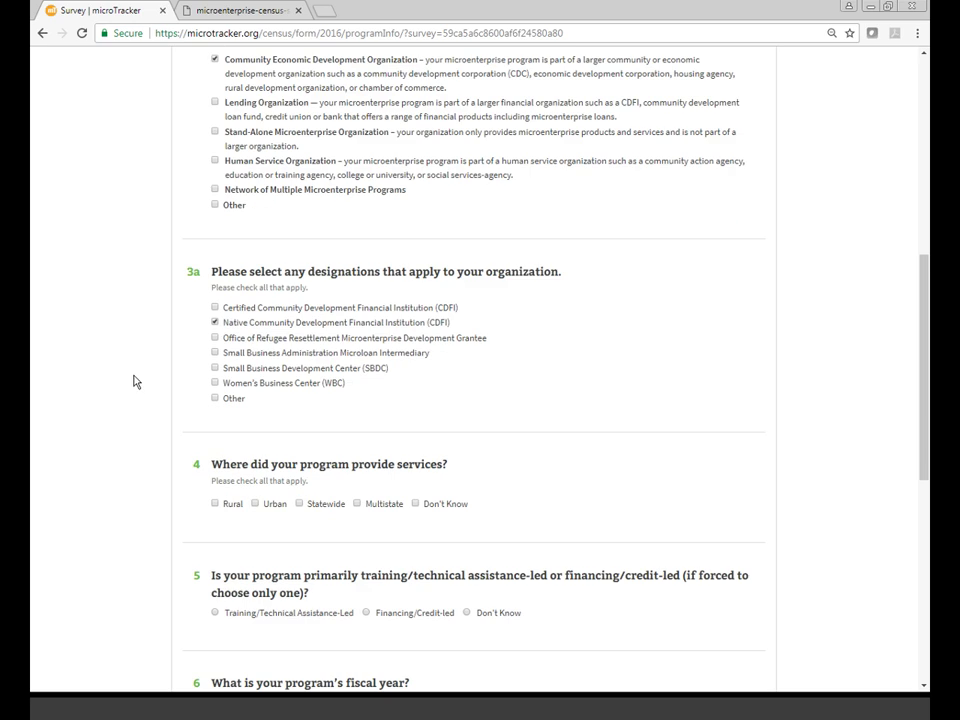
pyautogui.scroll(-2, 134, 381)
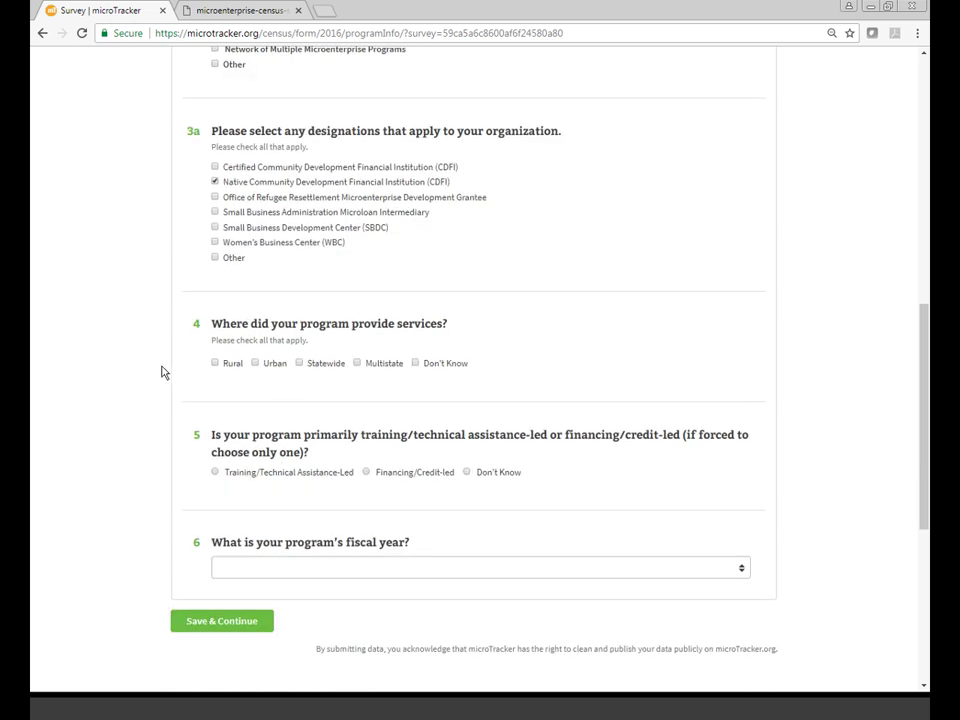
pyautogui.click(215, 363)
pyautogui.click(255, 364)
pyautogui.click(215, 471)
pyautogui.click(344, 568)
pyautogui.click(258, 598)
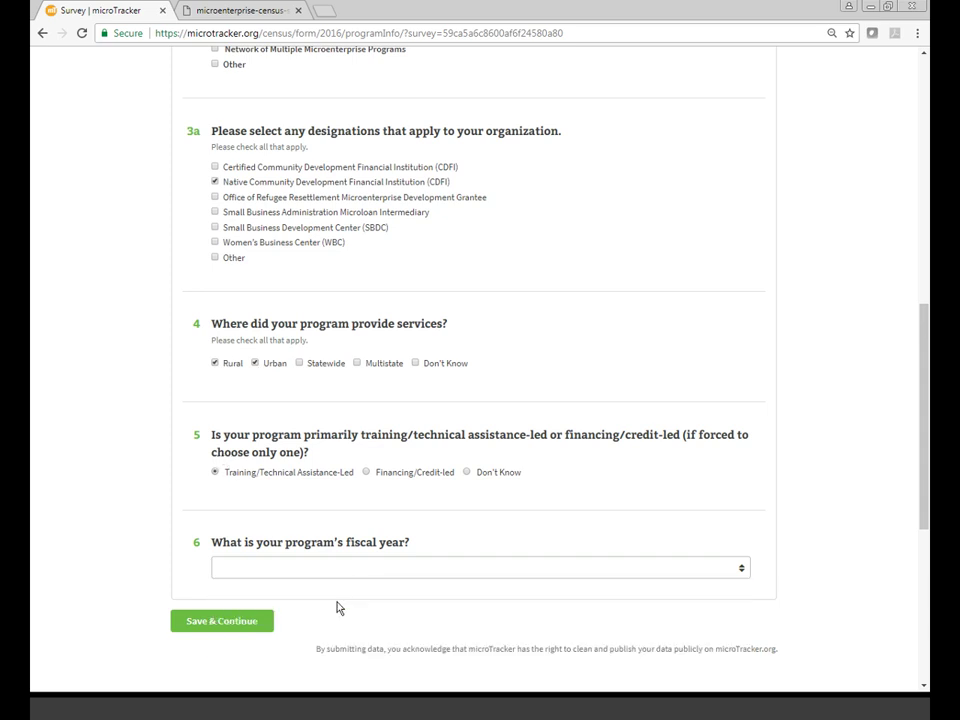
pyautogui.click(254, 621)
pyautogui.scroll(4, 845, 478)
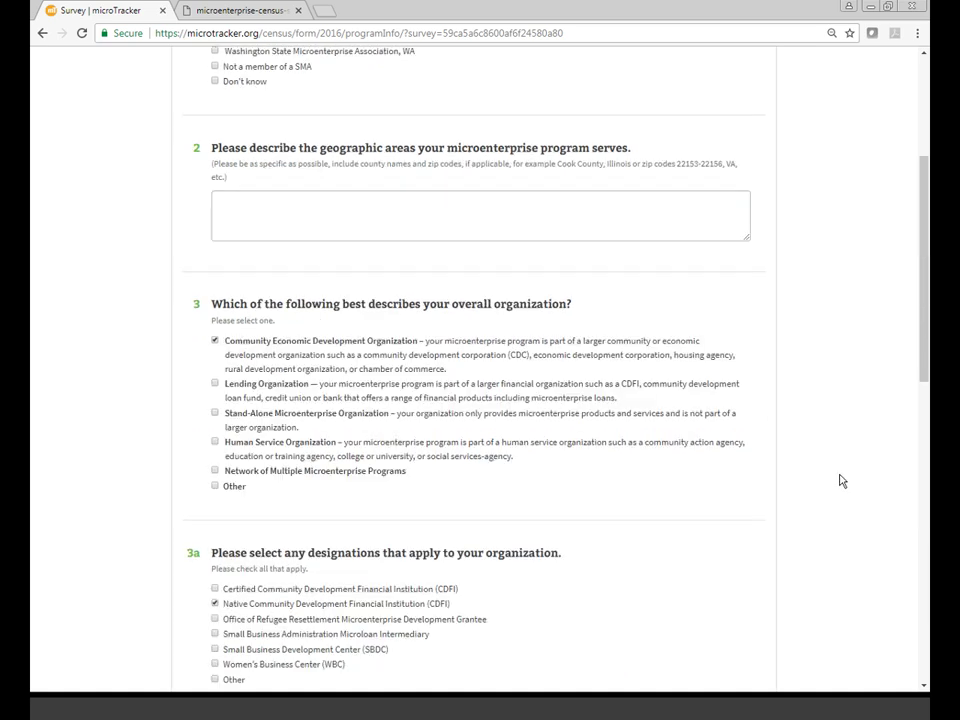
pyautogui.scroll(3, 842, 481)
pyautogui.click(767, 192)
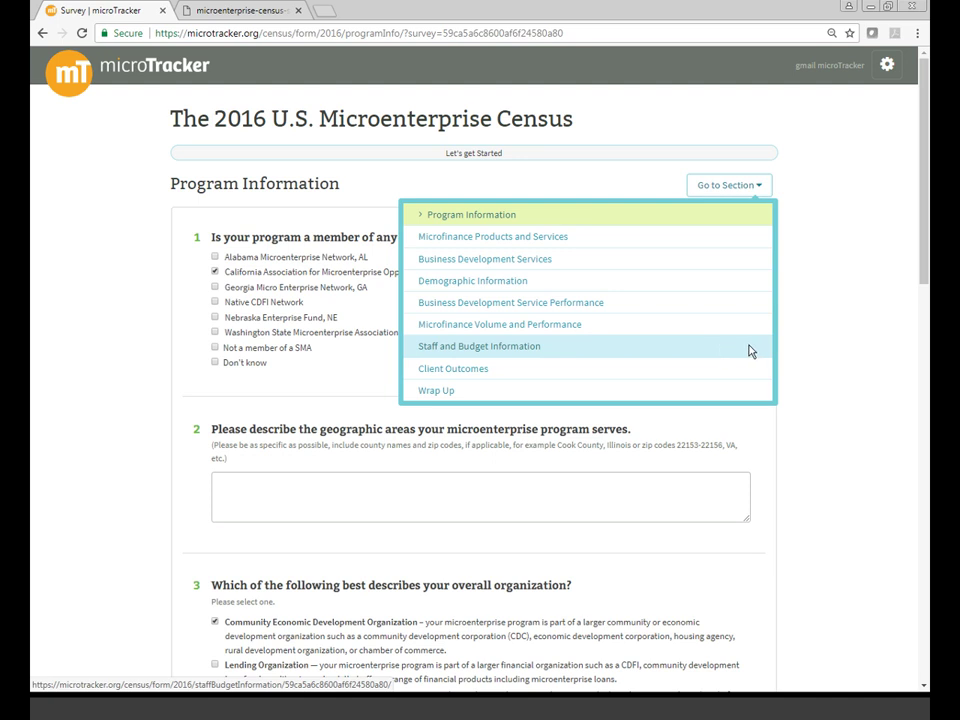
pyautogui.click(826, 383)
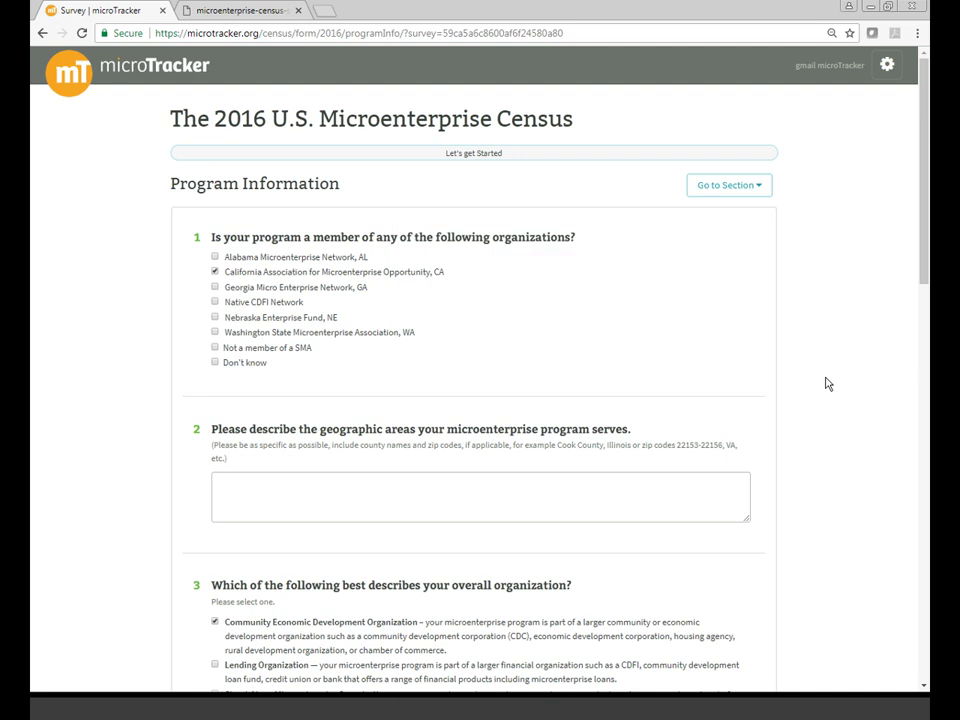
pyautogui.scroll(-15, 615, 298)
# - Answer yes to loans up to $50,000 with Individual/Business Lending, Credit-builder Loans, Business and Housing IDAs
pyautogui.click(240, 271)
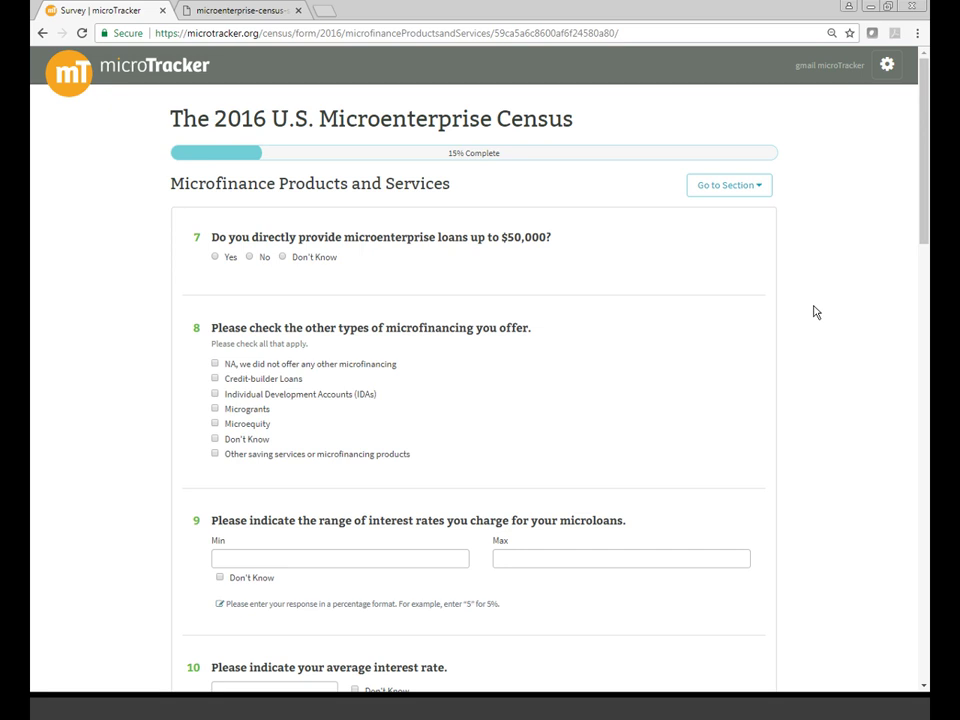
pyautogui.click(217, 258)
pyautogui.click(215, 379)
pyautogui.click(215, 394)
pyautogui.scroll(-4, 885, 508)
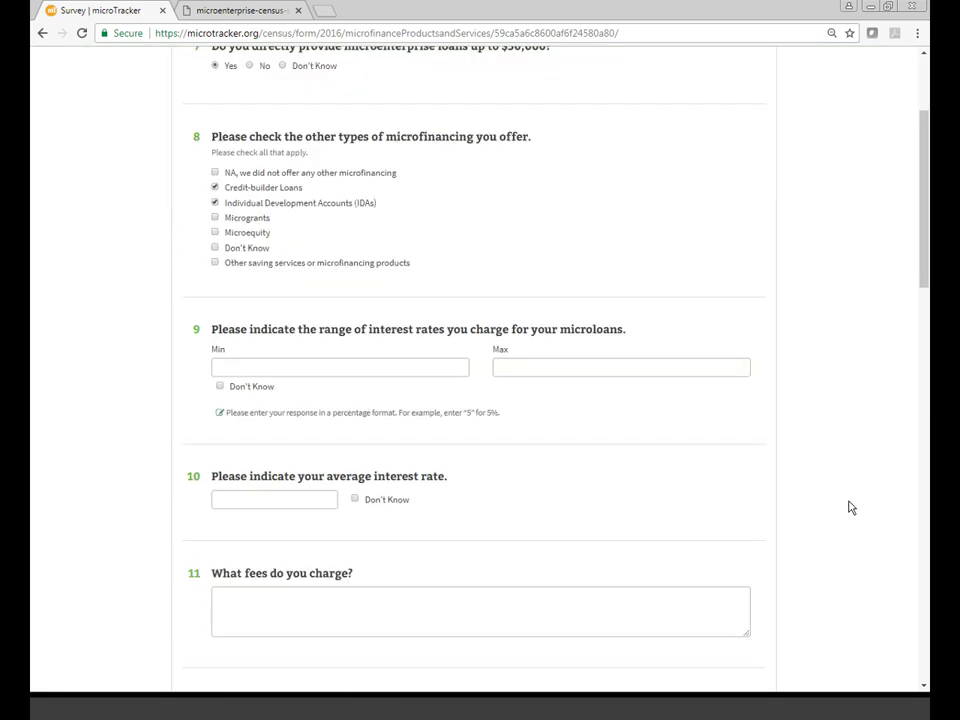
pyautogui.scroll(-3, 827, 502)
pyautogui.click(214, 294)
pyautogui.click(214, 459)
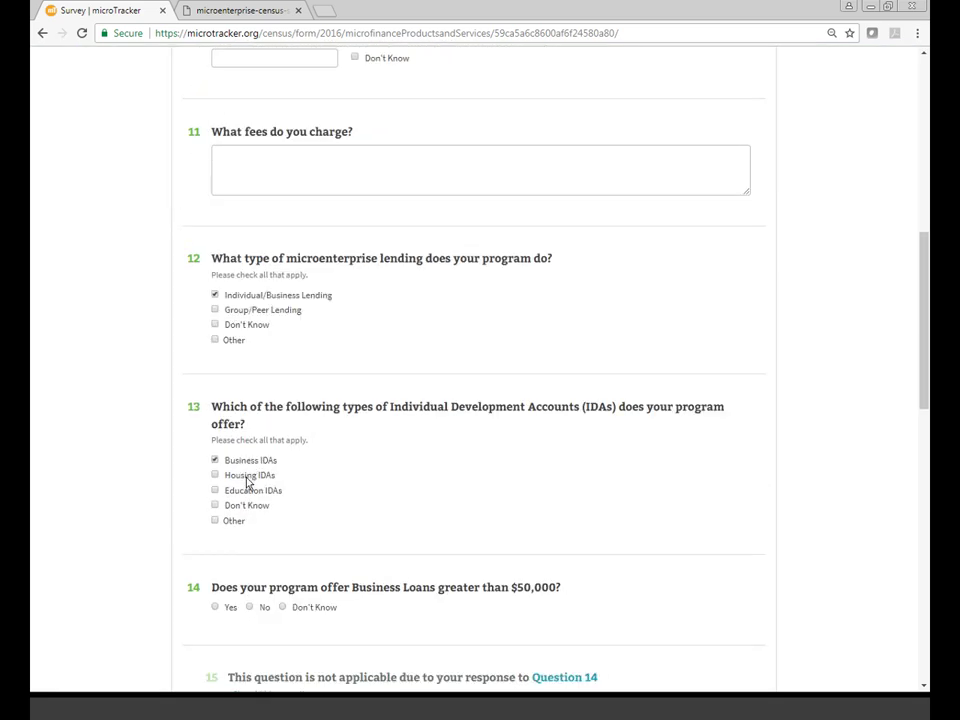
pyautogui.click(214, 474)
pyautogui.scroll(-2, 555, 518)
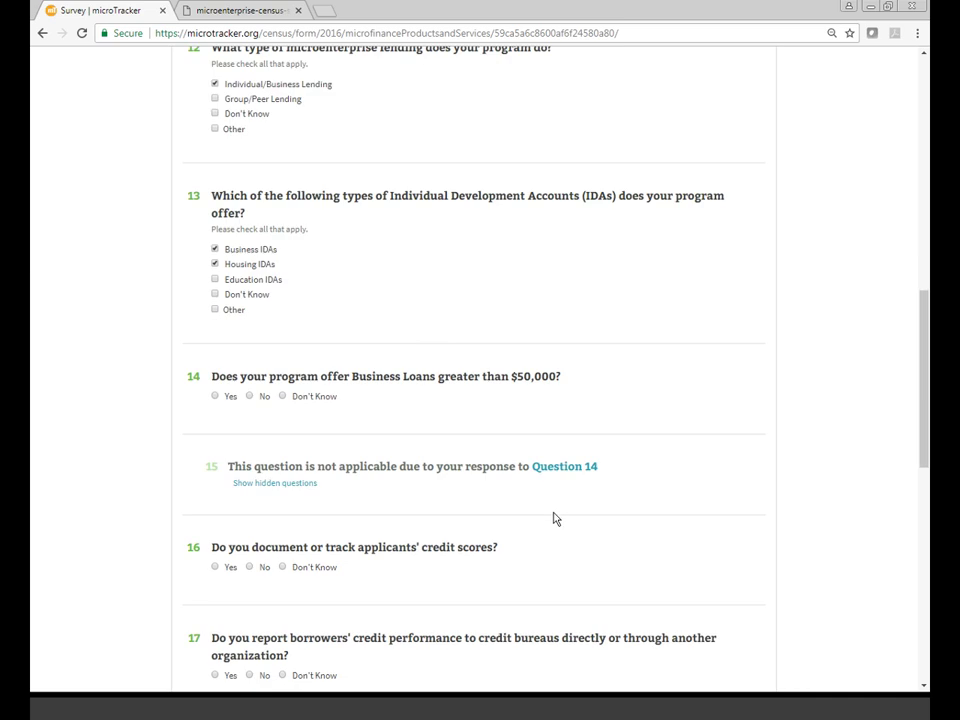
# - Answer yes to loans over $50,000, tracking credit scores and reporting to bureaus, then submit
pyautogui.click(214, 396)
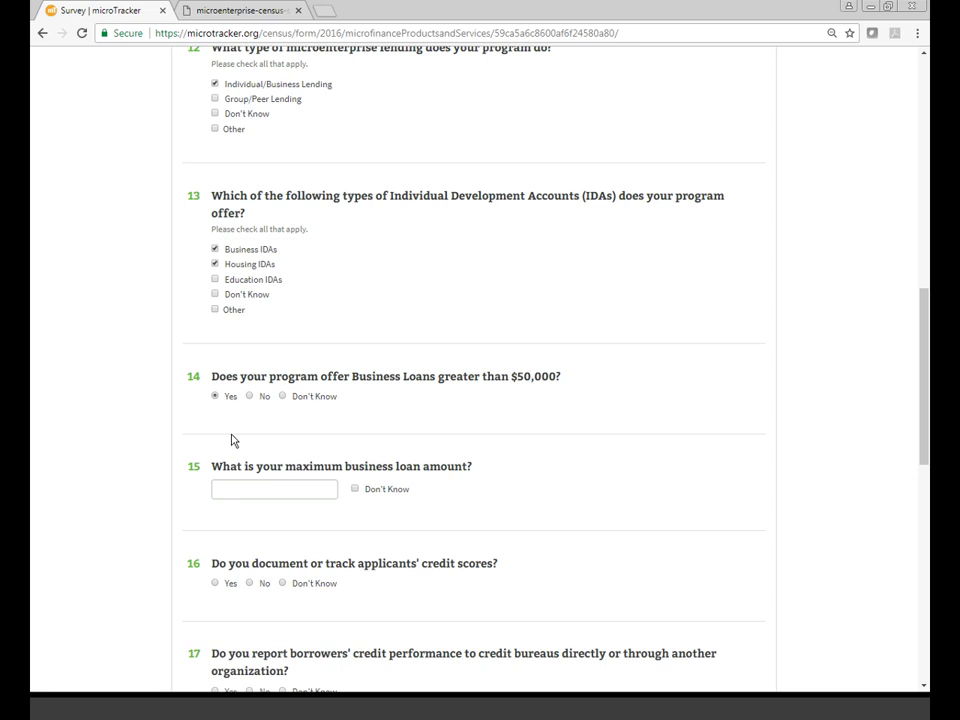
pyautogui.scroll(-2, 231, 440)
pyautogui.scroll(-1, 285, 392)
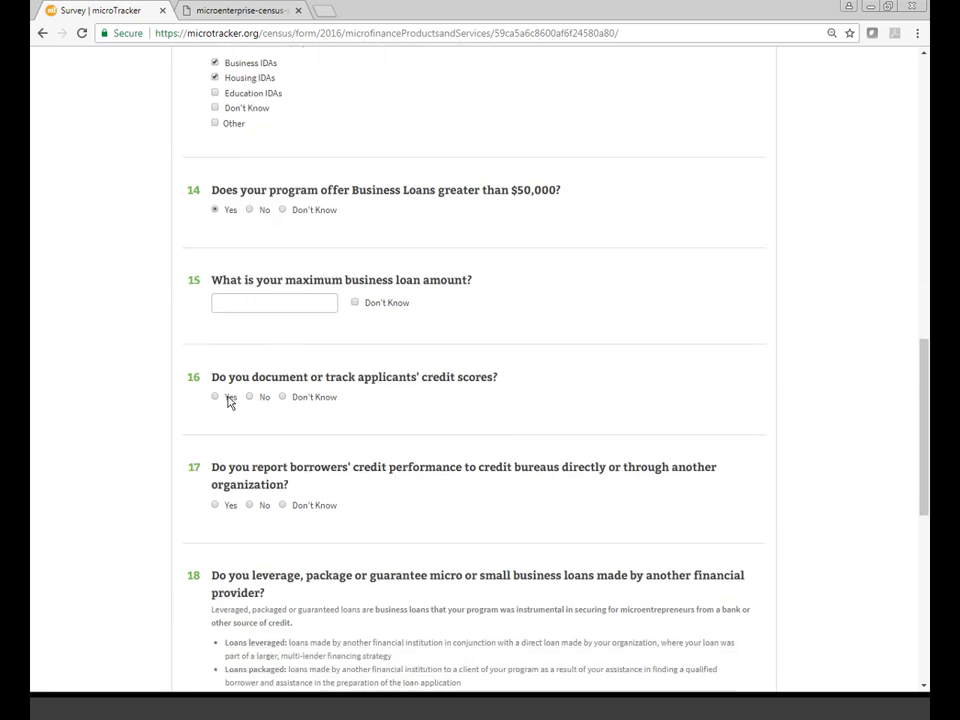
pyautogui.click(216, 369)
pyautogui.click(230, 469)
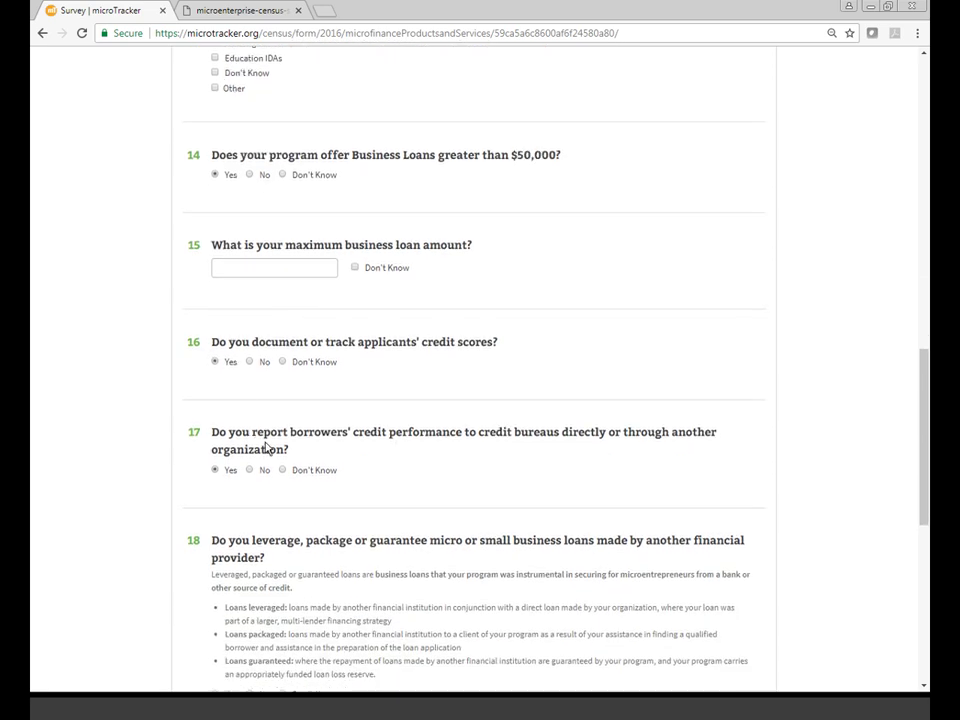
pyautogui.scroll(-4, 268, 448)
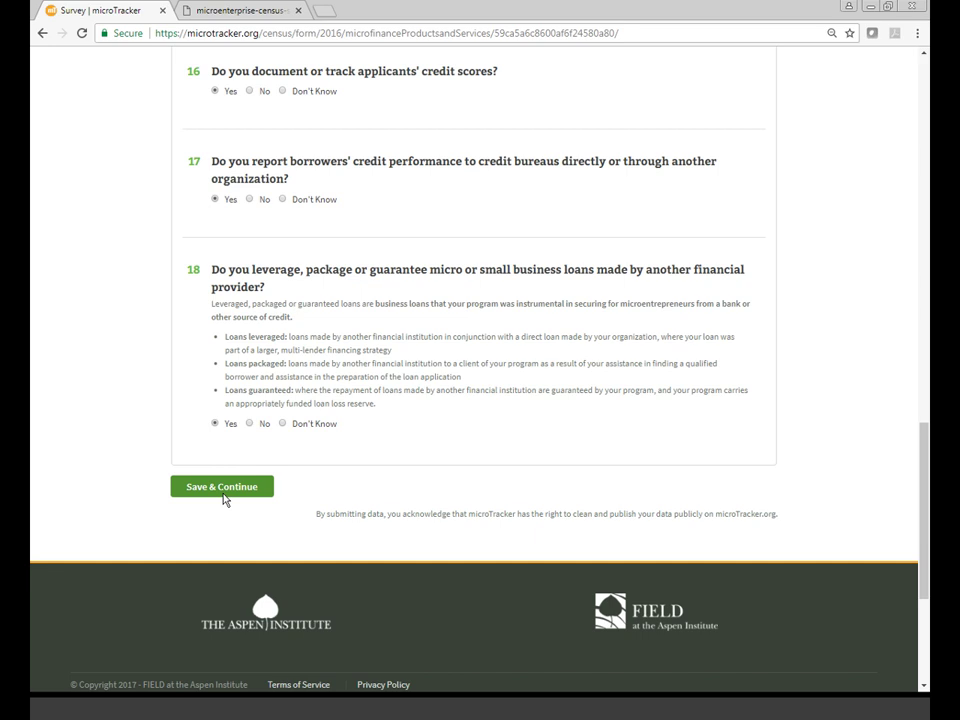
pyautogui.click(222, 496)
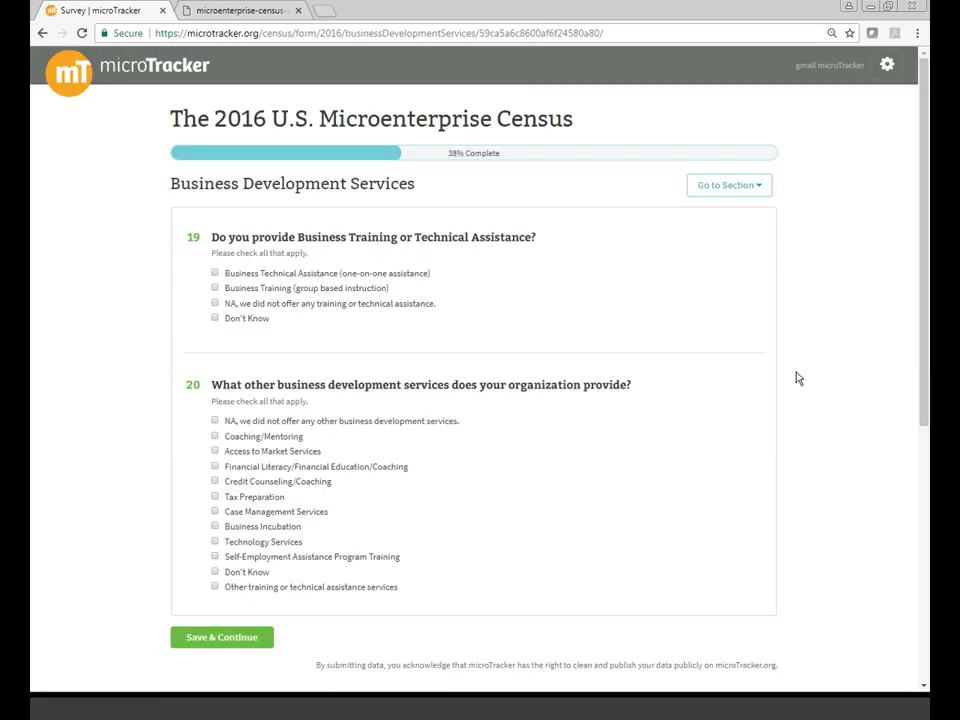
# - Check Business Technical Assistance, Business Training, Coaching/Mentoring, Financial Literacy and Credit Counseling, then save
pyautogui.click(266, 274)
pyautogui.click(262, 288)
pyautogui.click(258, 438)
pyautogui.click(250, 467)
pyautogui.click(240, 482)
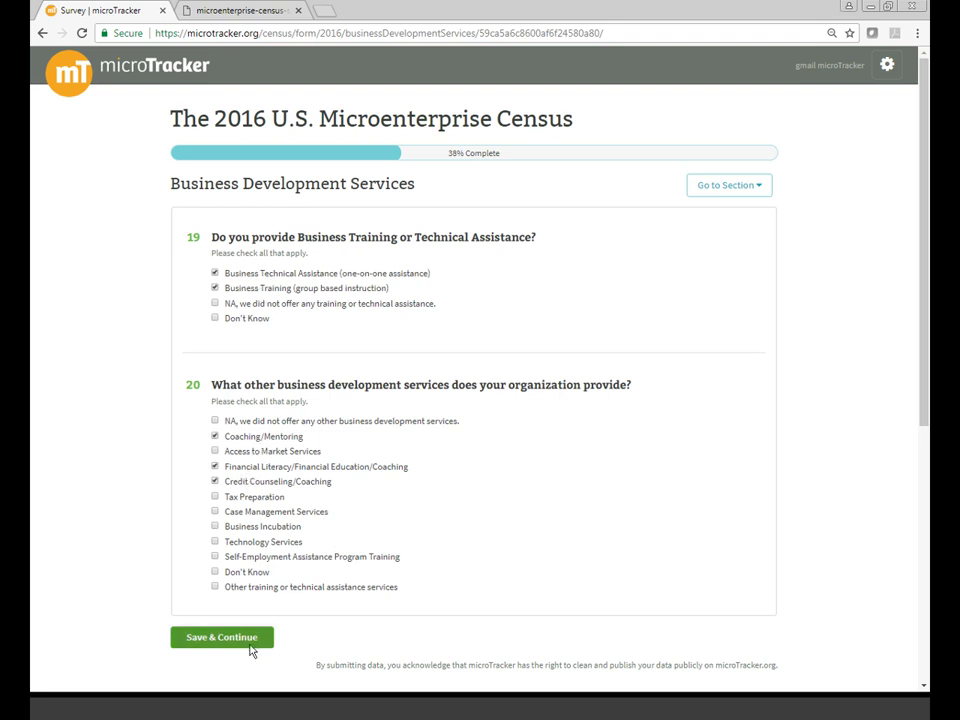
pyautogui.click(251, 650)
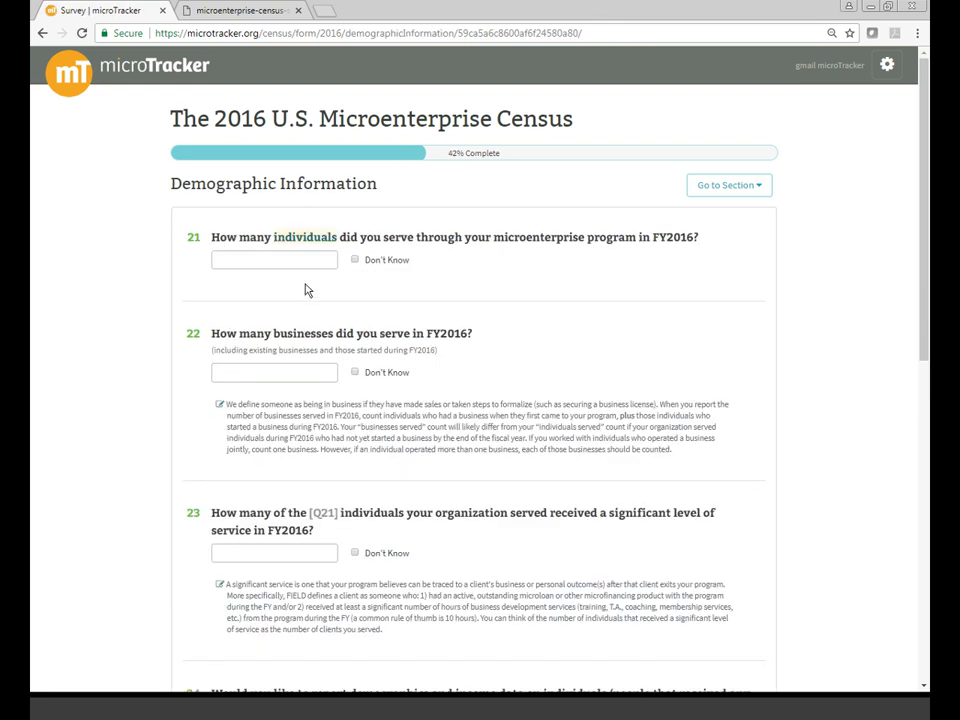
# - Enter 23 for individuals served, businesses served and those receiving significant service
pyautogui.click(300, 262)
pyautogui.write('23')
pyautogui.click(274, 370)
pyautogui.write('23')
pyautogui.click(111, 454)
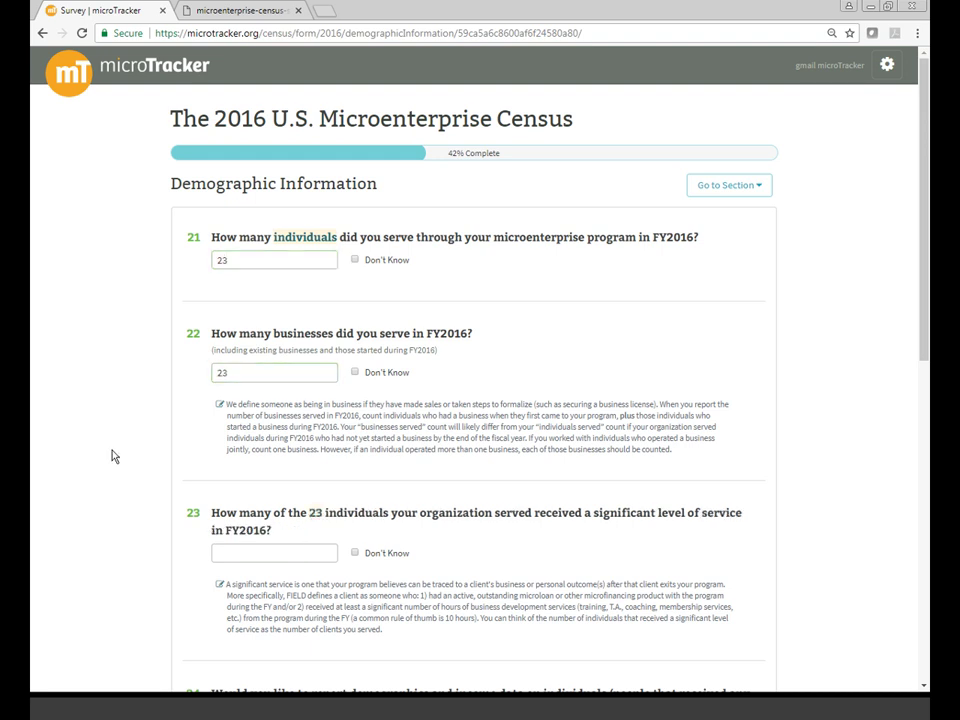
pyautogui.scroll(-1, 122, 480)
pyautogui.scroll(-3, 135, 465)
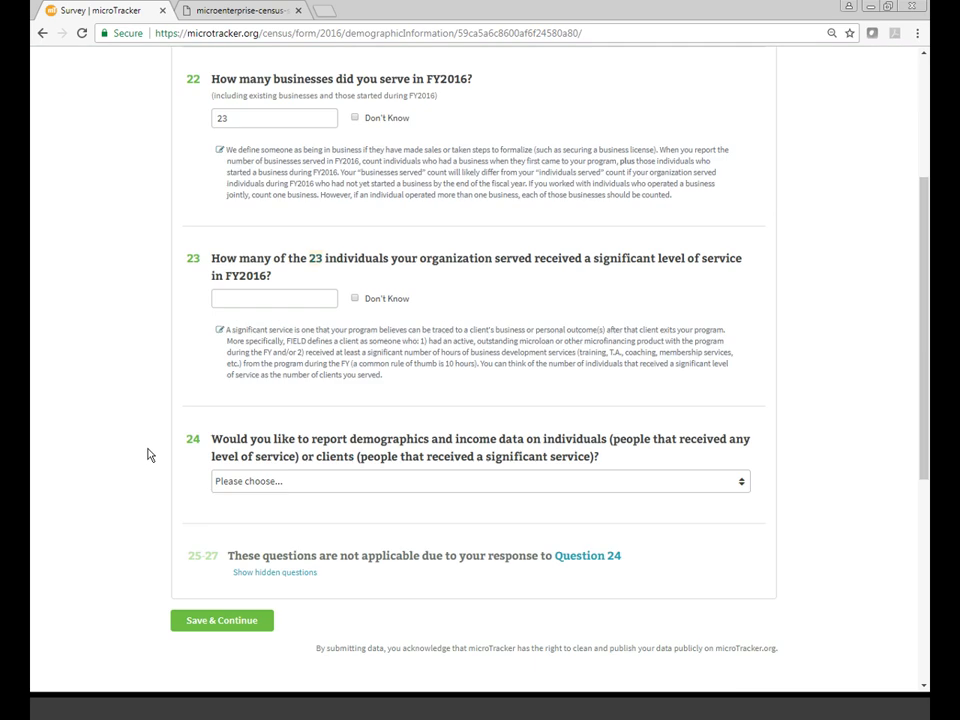
pyautogui.click(274, 275)
pyautogui.write('23')
# - Choose Individuals as the demographic reporting basis for question 24 and submit the section
pyautogui.click(267, 456)
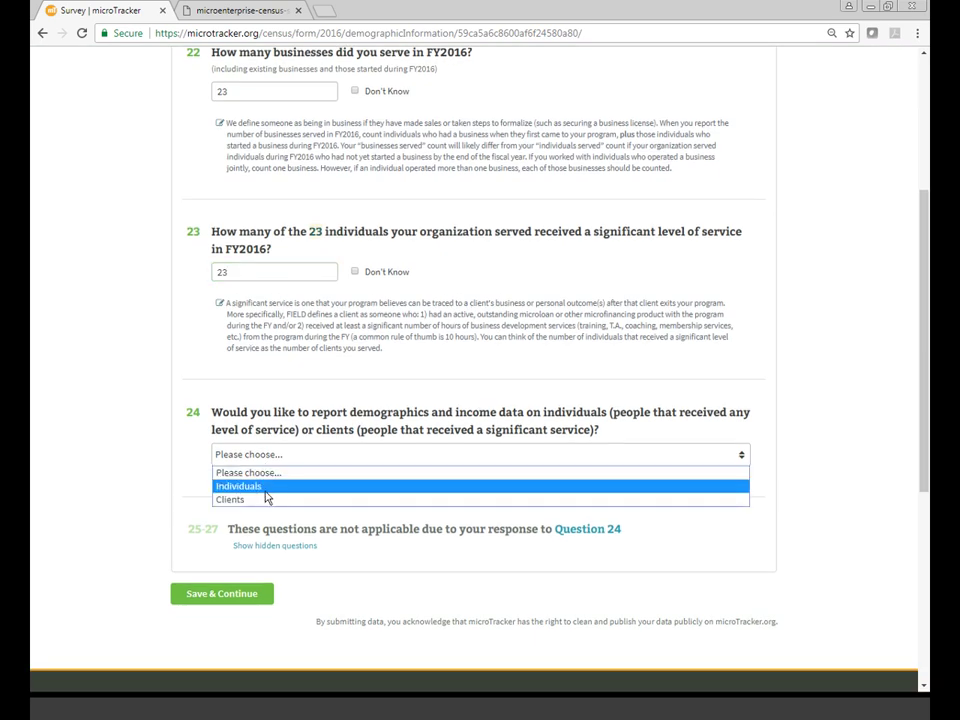
pyautogui.click(265, 488)
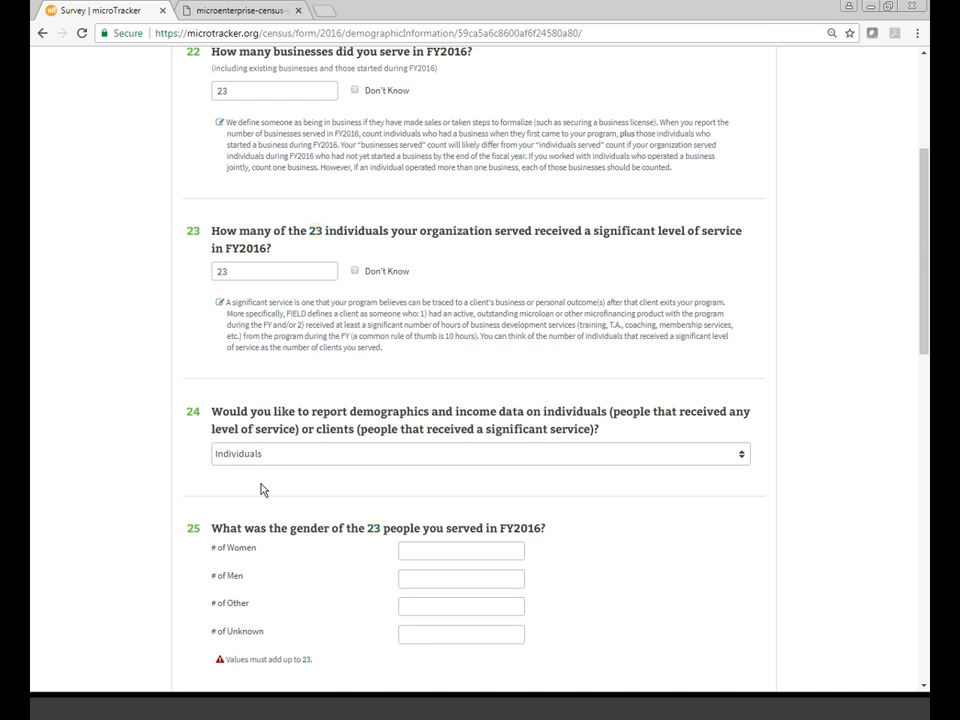
pyautogui.scroll(-3, 260, 488)
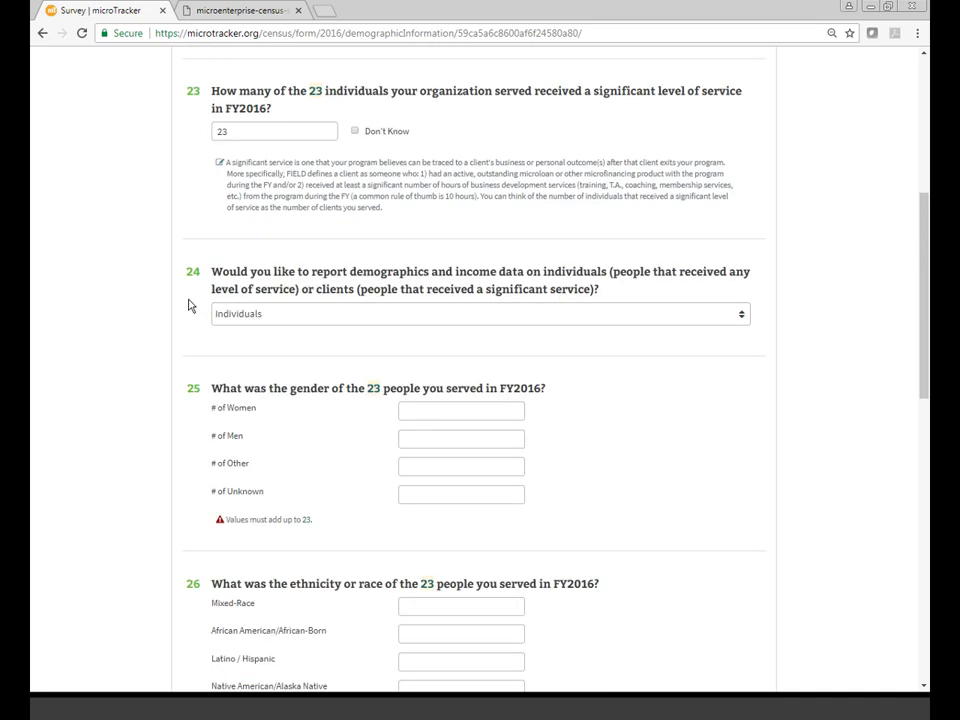
pyautogui.scroll(-10, 188, 305)
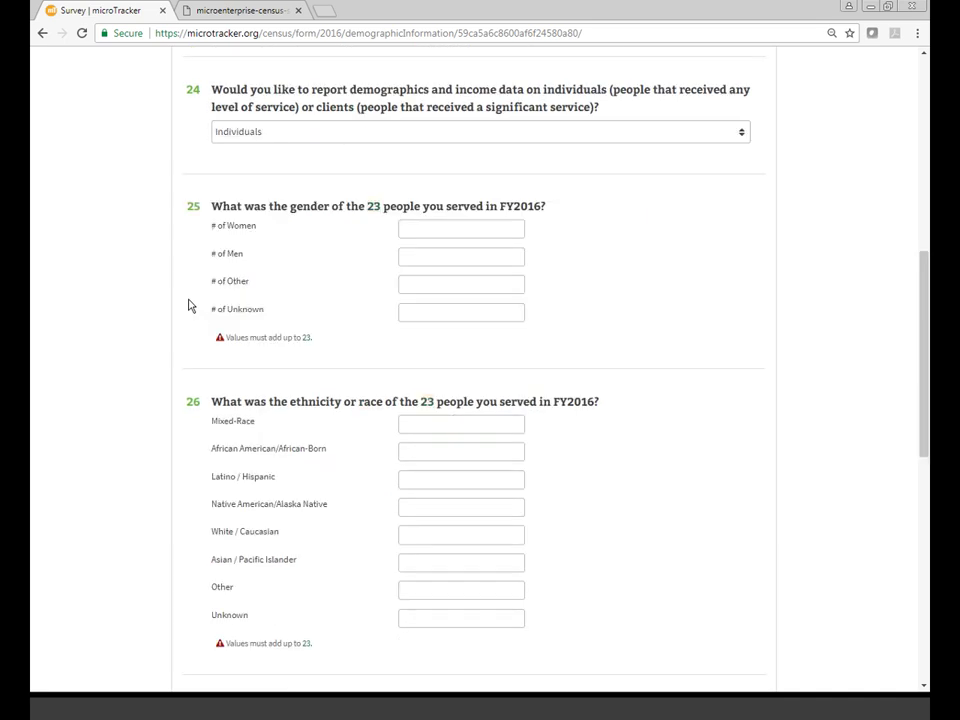
pyautogui.scroll(7, 172, 403)
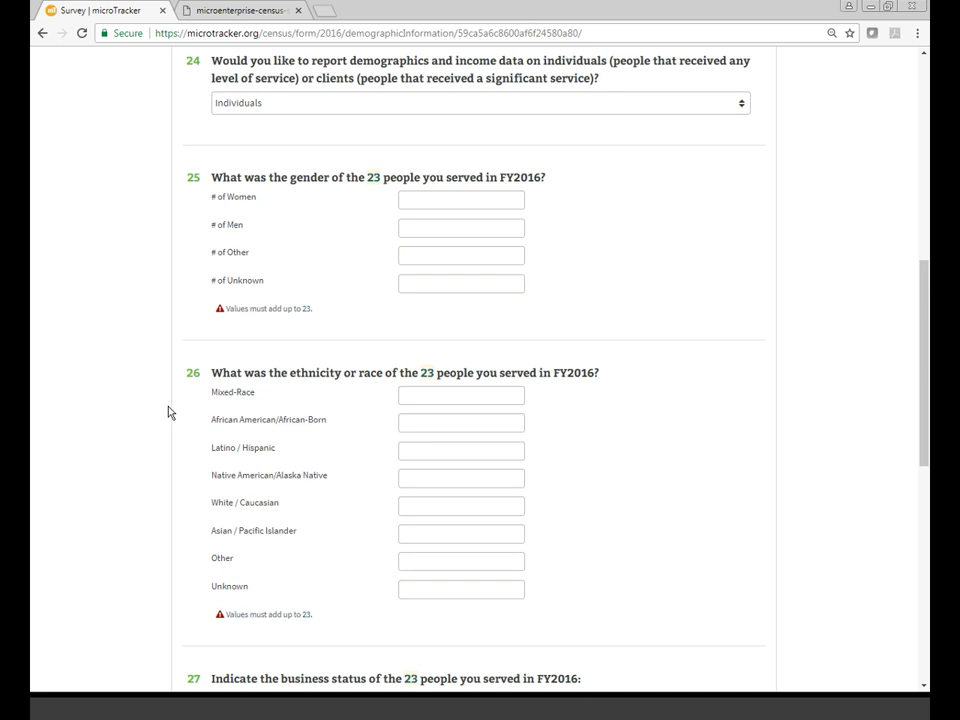
pyautogui.scroll(-5, 167, 412)
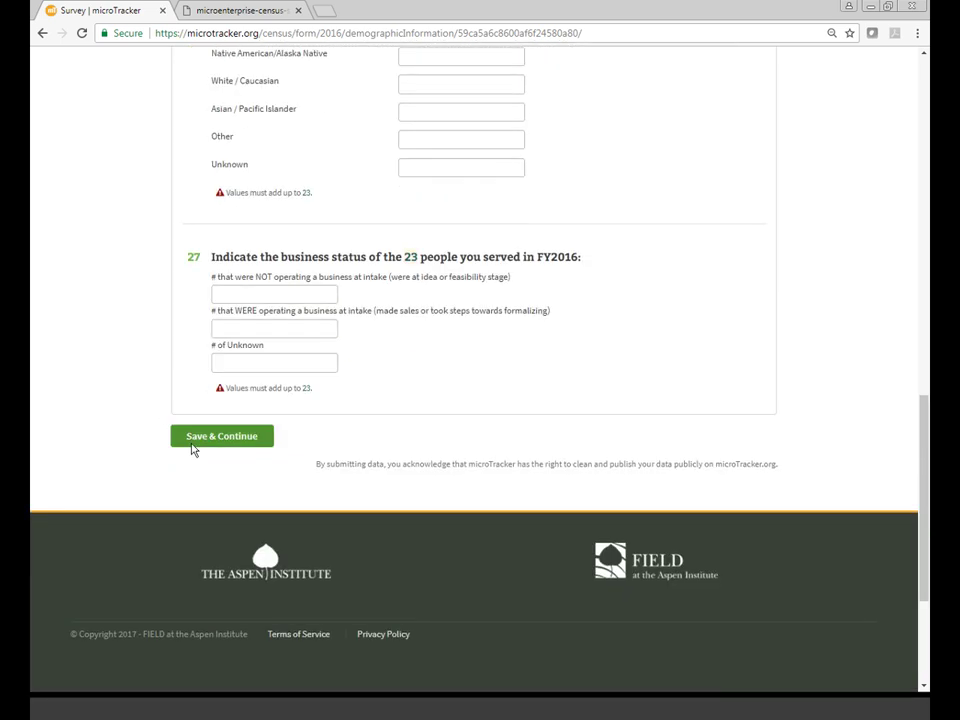
pyautogui.click(193, 443)
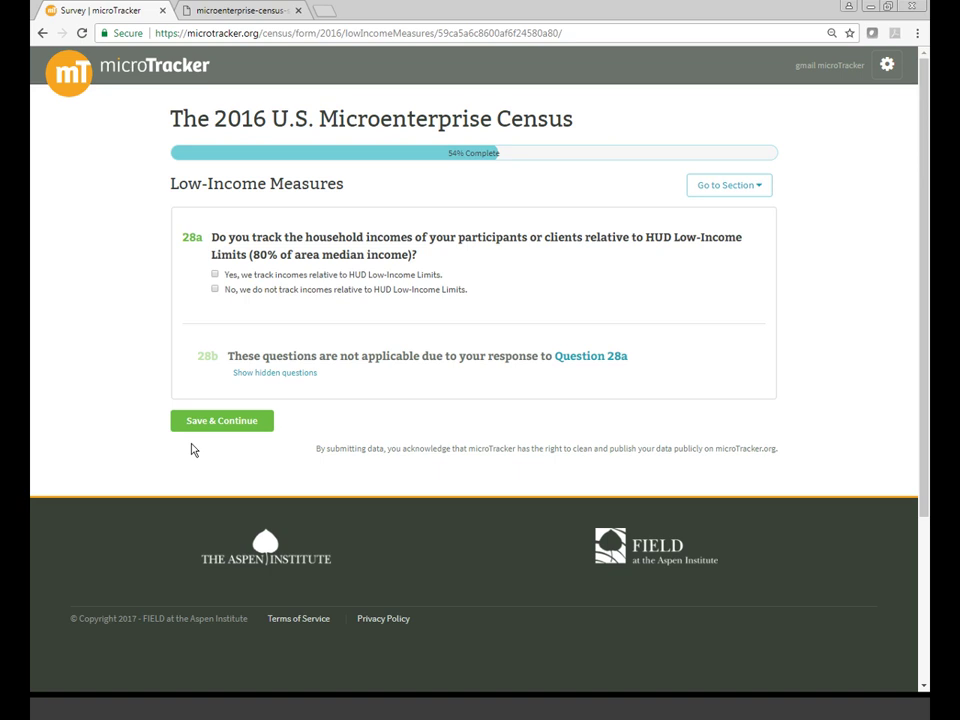
# - Answer 28a yes to tracking incomes against HUD Low-Income Limits and save the section
pyautogui.click(215, 275)
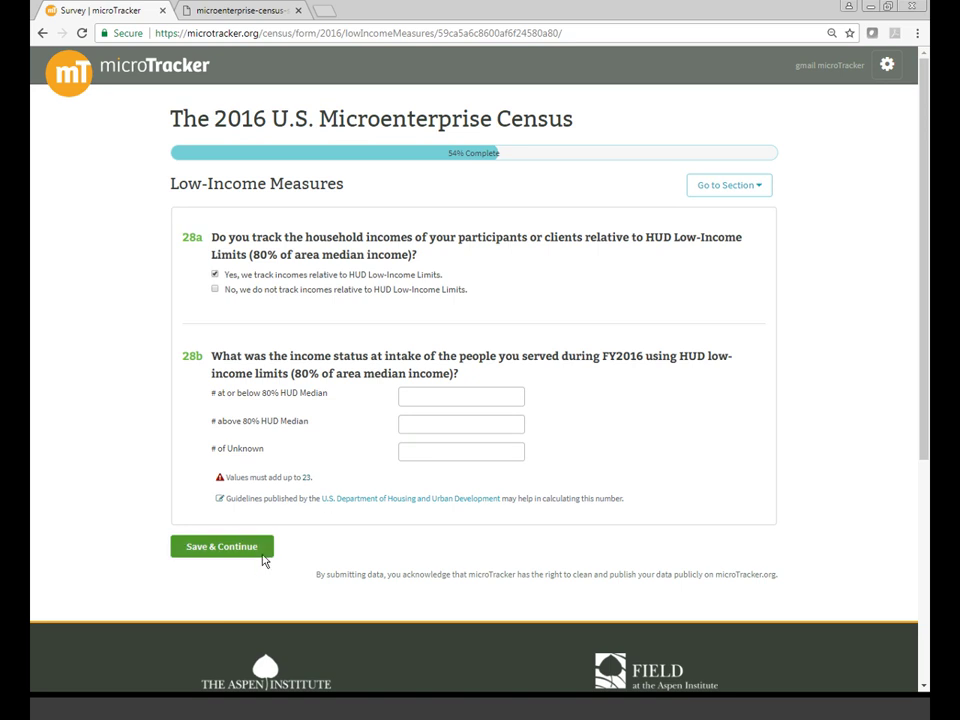
pyautogui.click(264, 558)
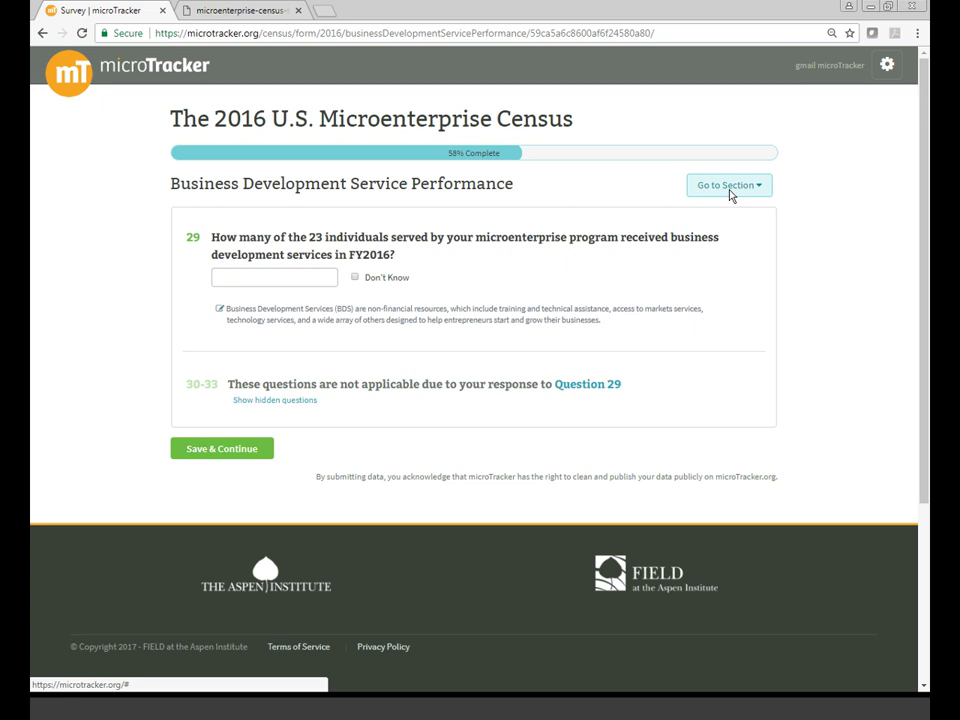
# - Jump via Go to Section to Microfinance Volume and Performance, then to Staff and Budget Information
pyautogui.click(730, 192)
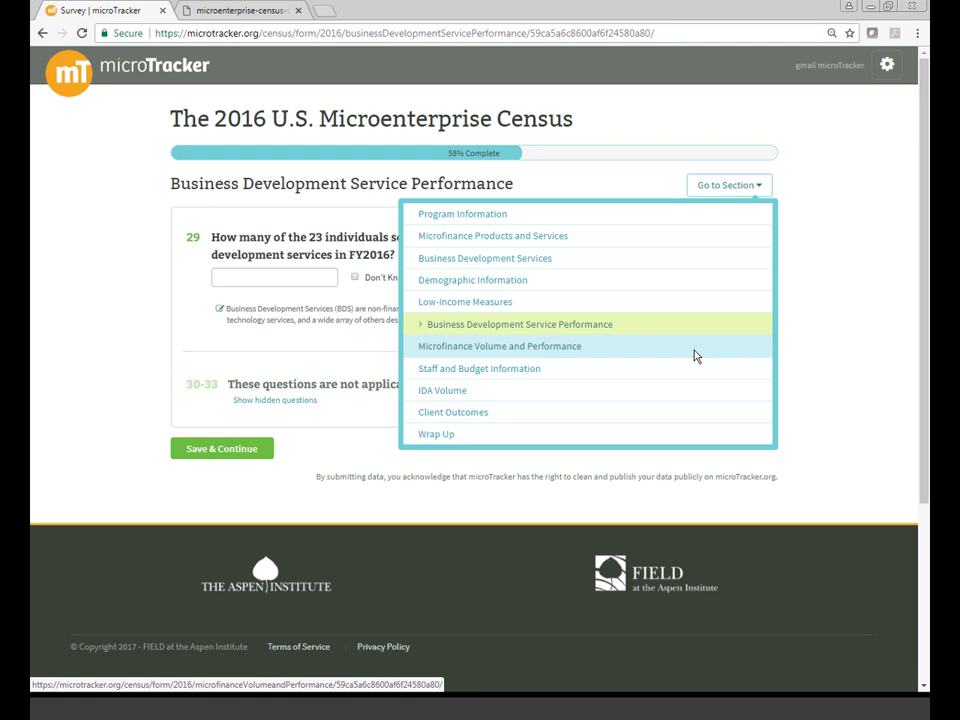
pyautogui.click(696, 356)
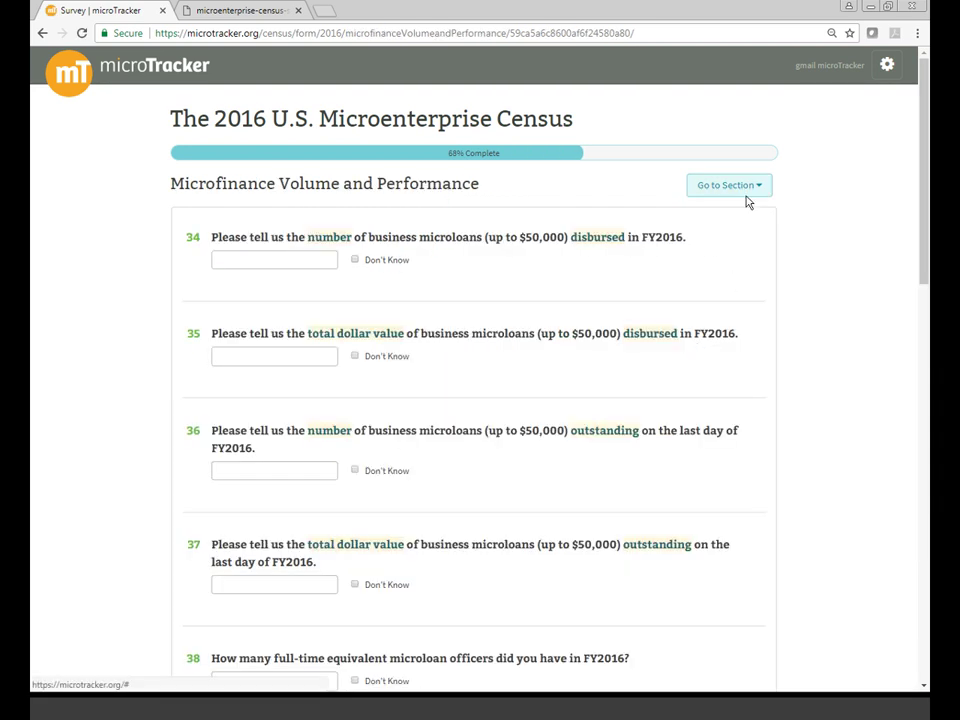
pyautogui.click(746, 195)
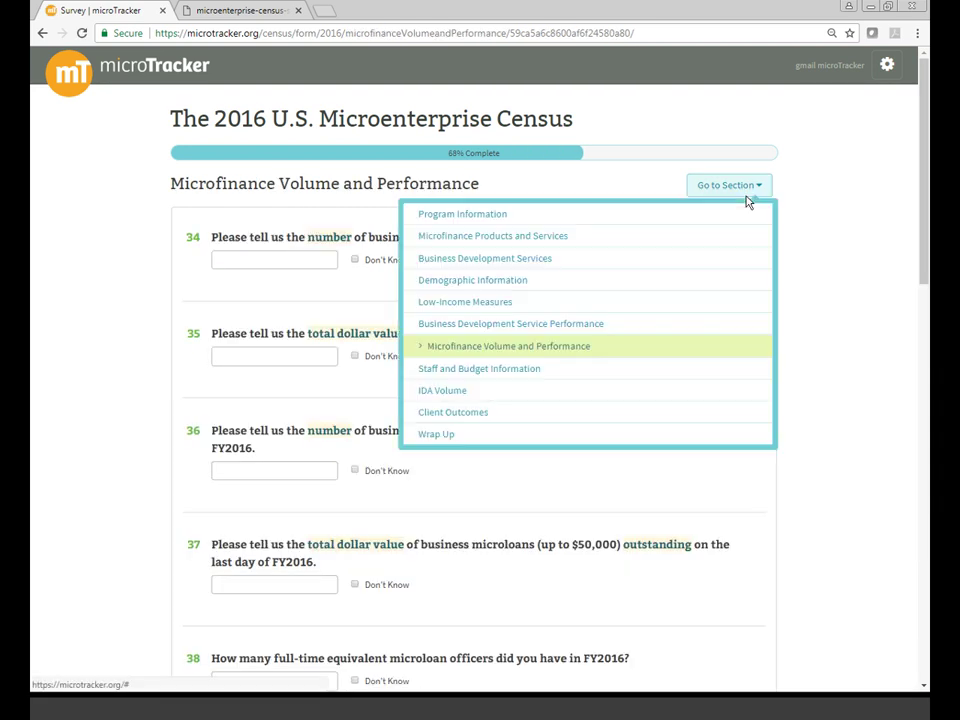
pyautogui.click(661, 375)
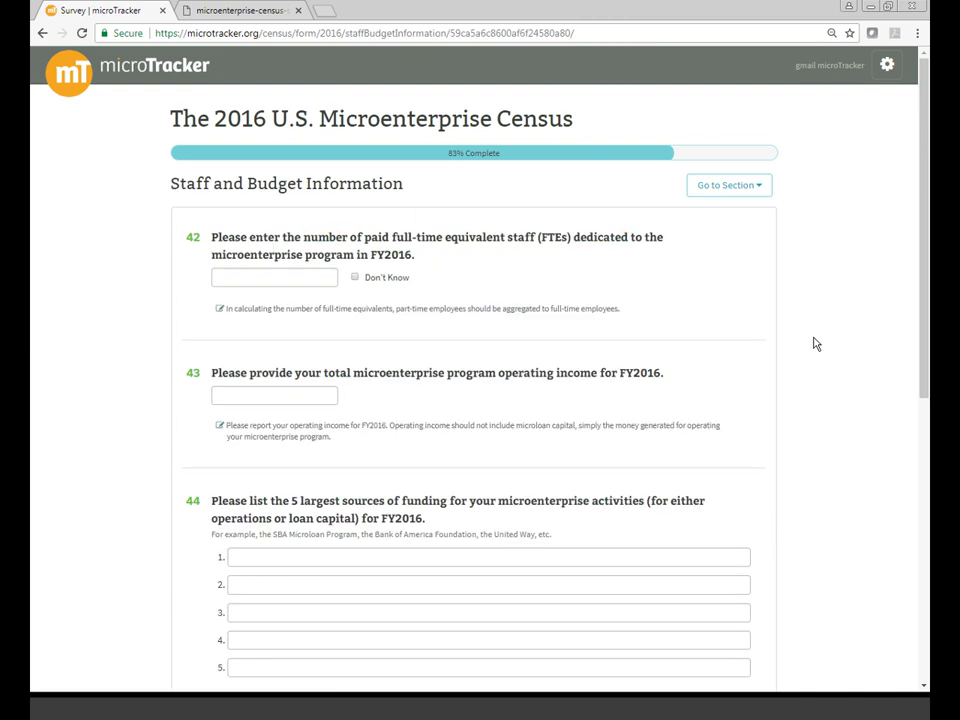
# - Save the Staff and Budget Information and IDA Volume sections without filling in answers
pyautogui.scroll(-1, 815, 344)
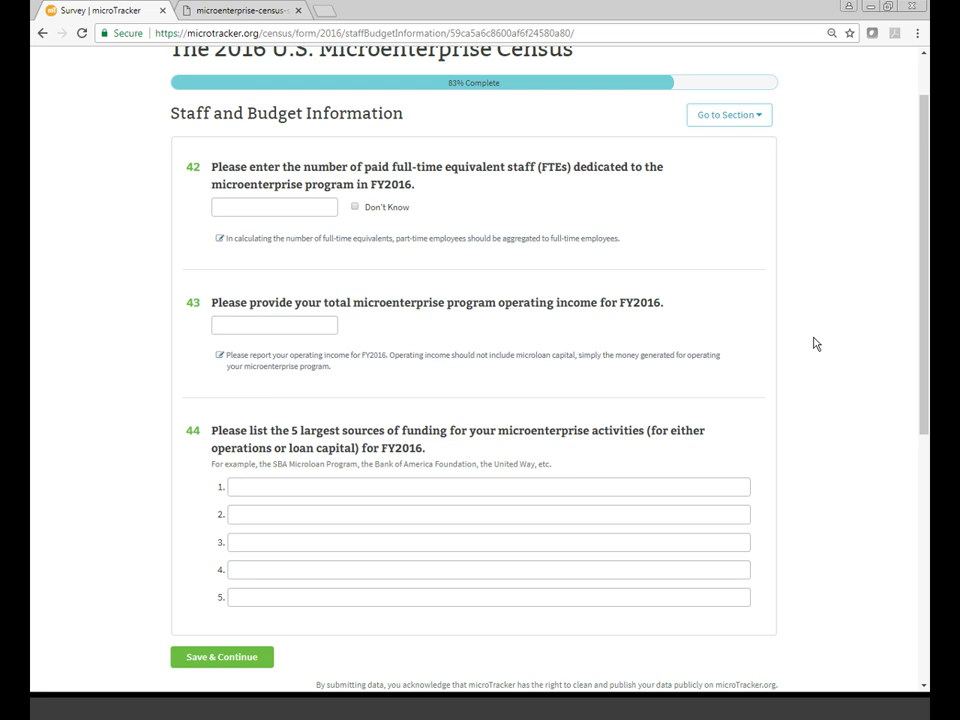
pyautogui.scroll(-1, 782, 252)
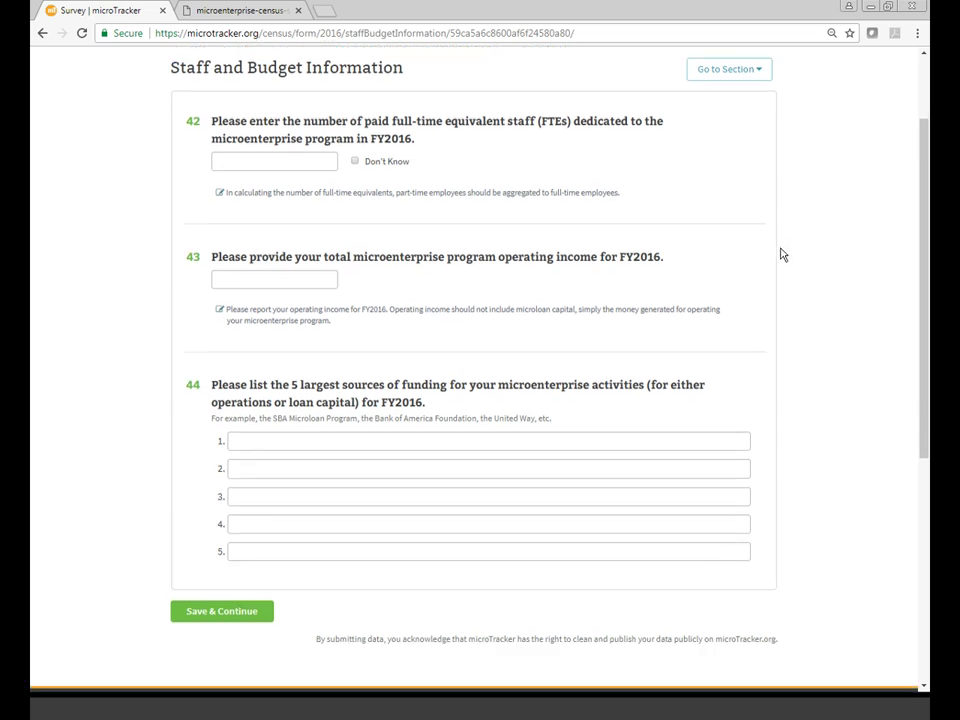
pyautogui.scroll(-1, 782, 253)
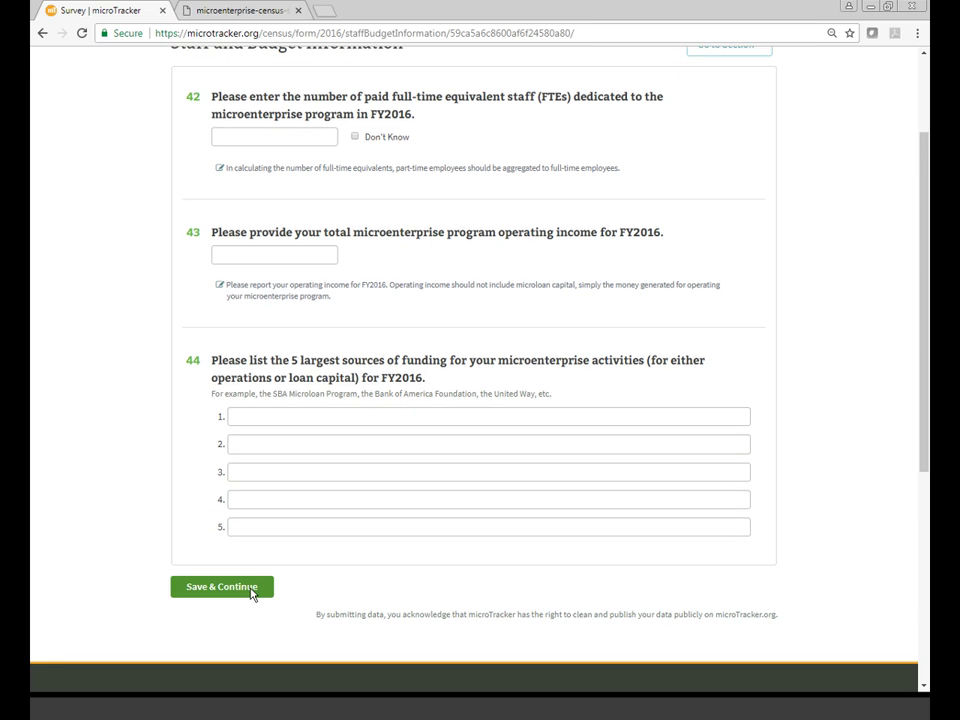
pyautogui.click(252, 594)
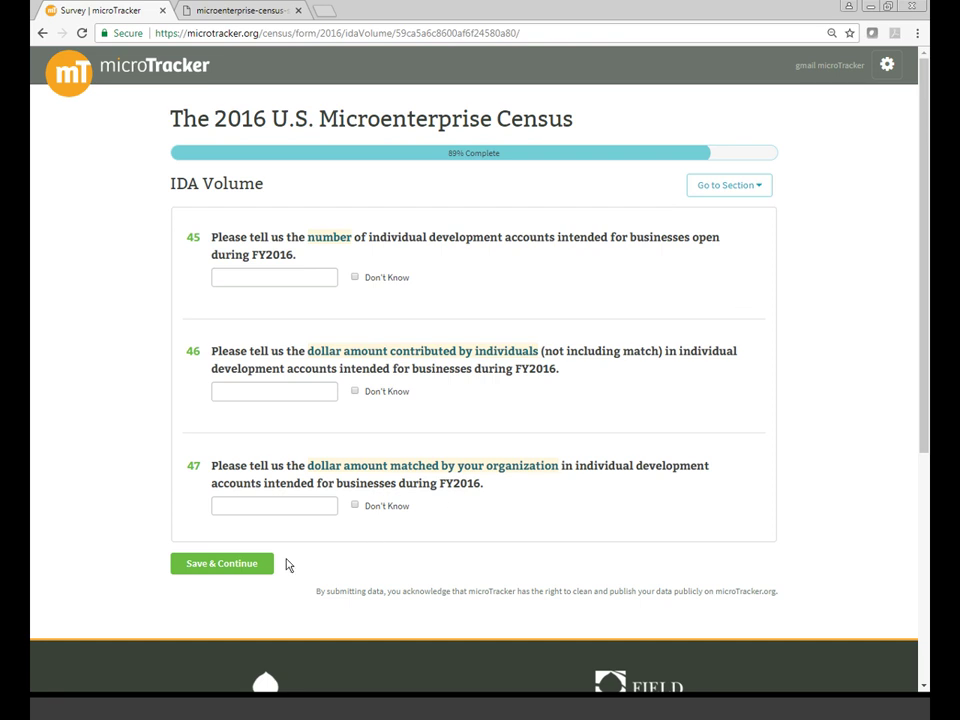
pyautogui.click(259, 567)
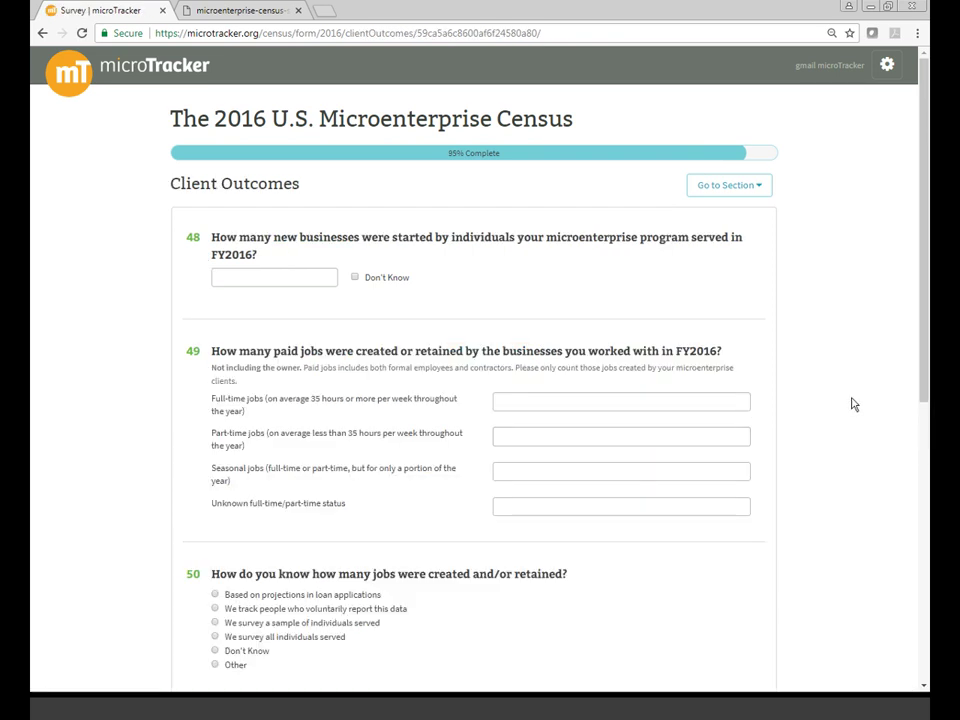
# - Save the Client Outcomes section unanswered to reach the Wrap Up section
pyautogui.scroll(-1, 853, 404)
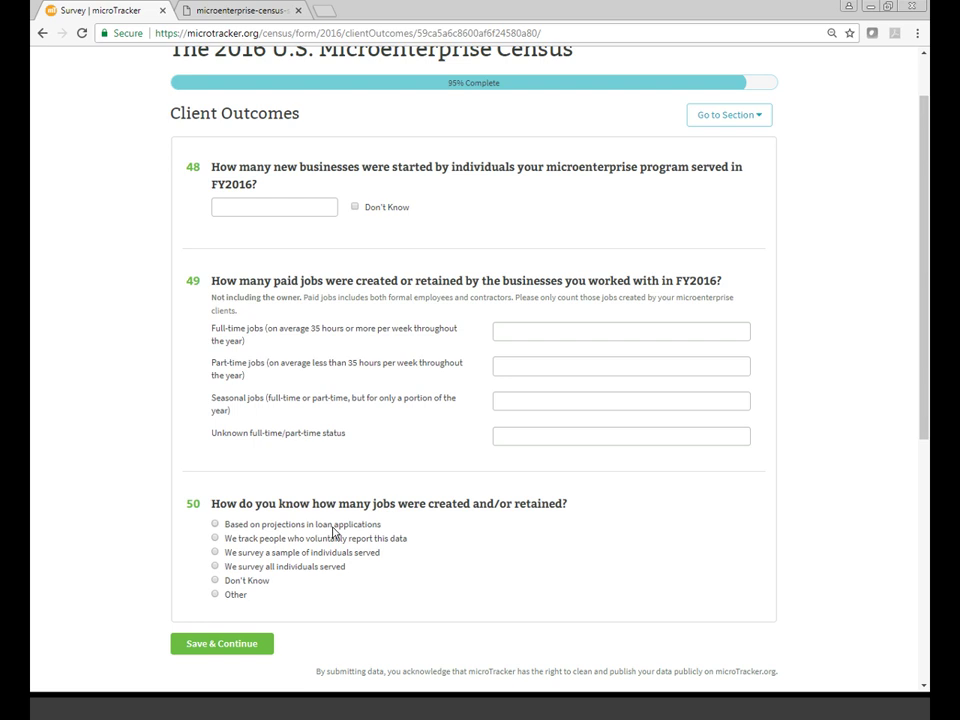
pyautogui.click(214, 647)
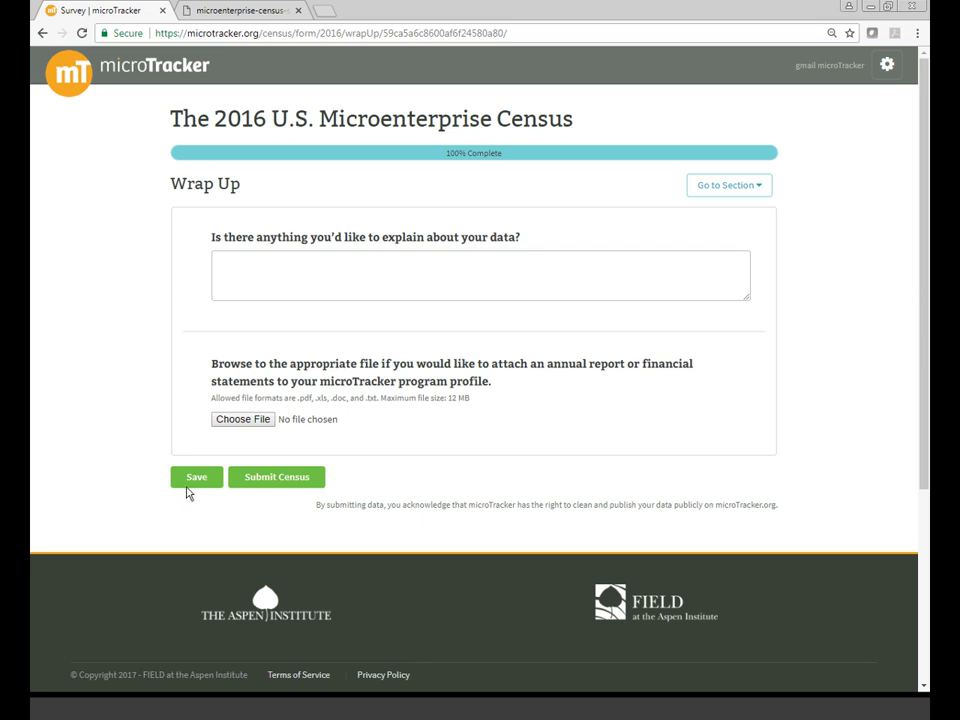
pyautogui.click(187, 485)
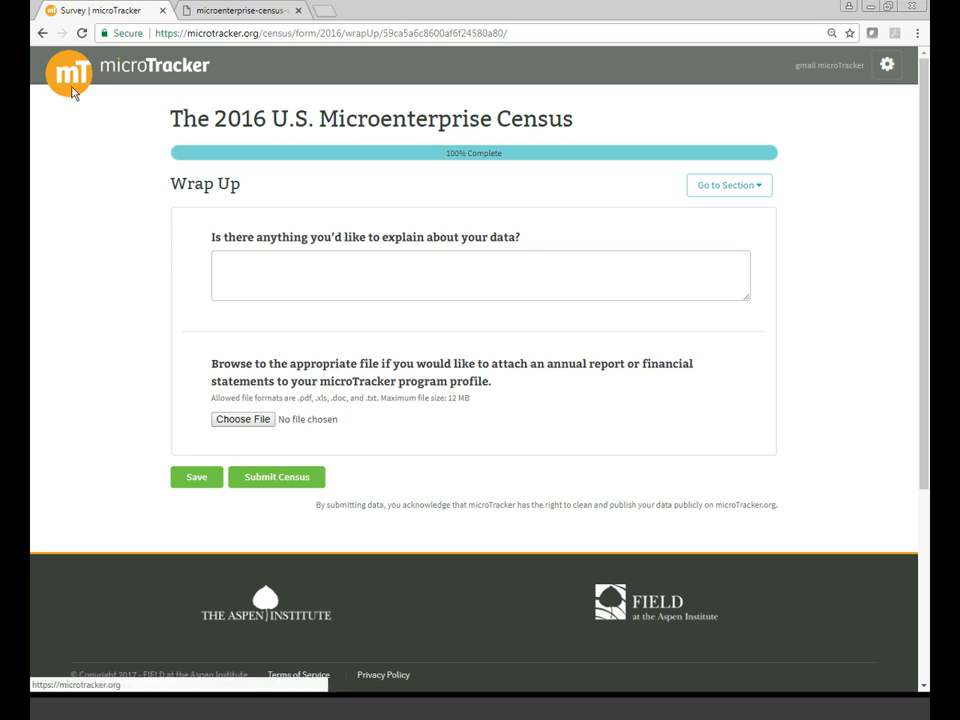
pyautogui.click(72, 90)
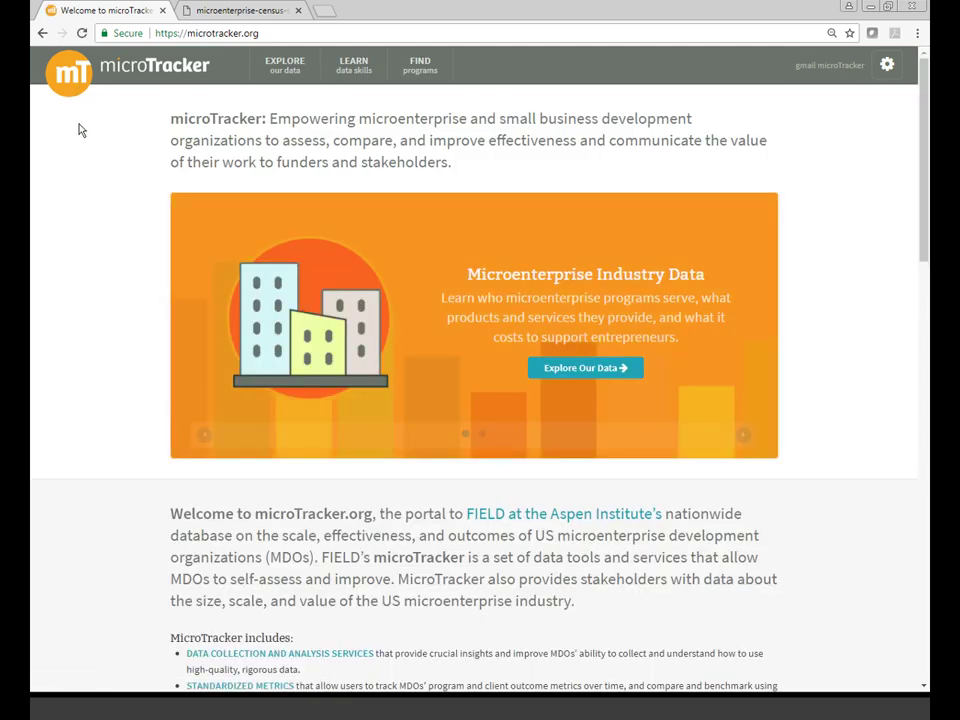
pyautogui.click(420, 68)
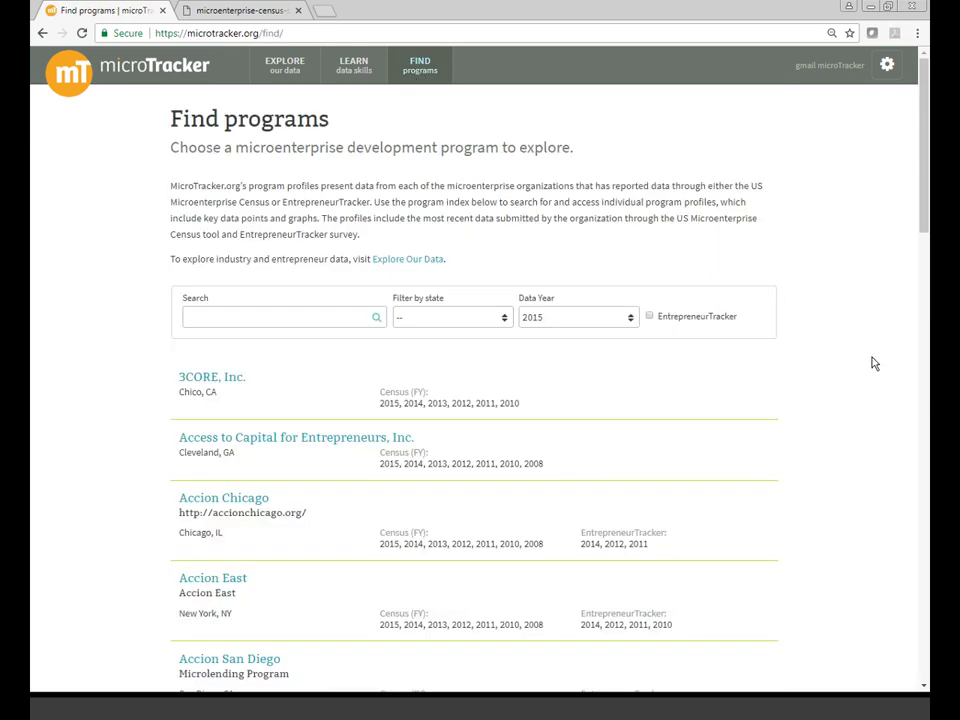
pyautogui.scroll(-3, 875, 363)
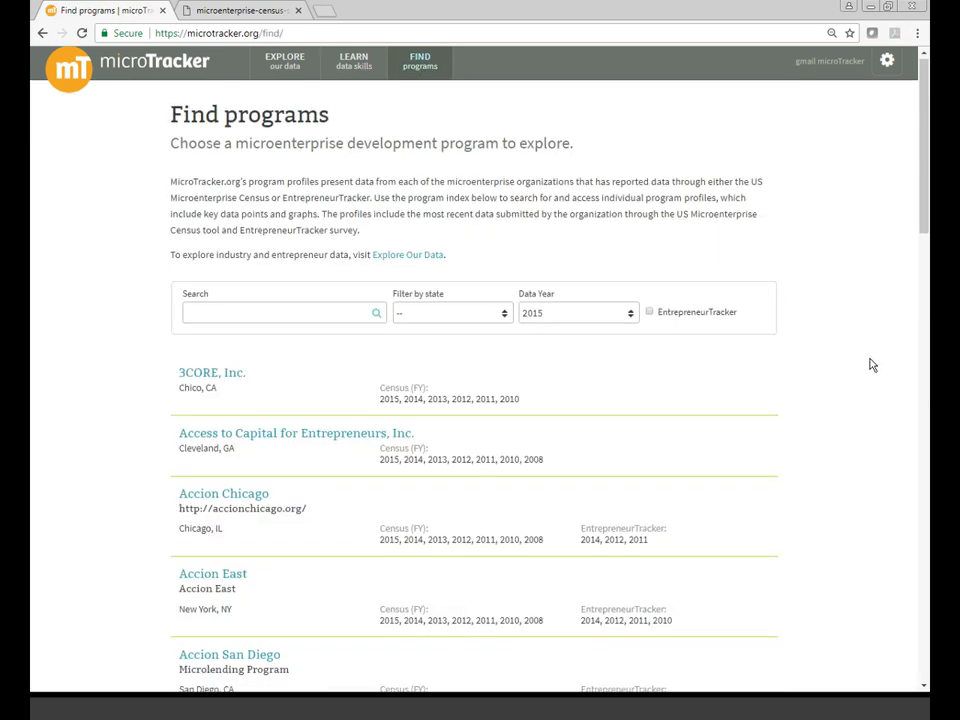
pyautogui.scroll(-1, 872, 365)
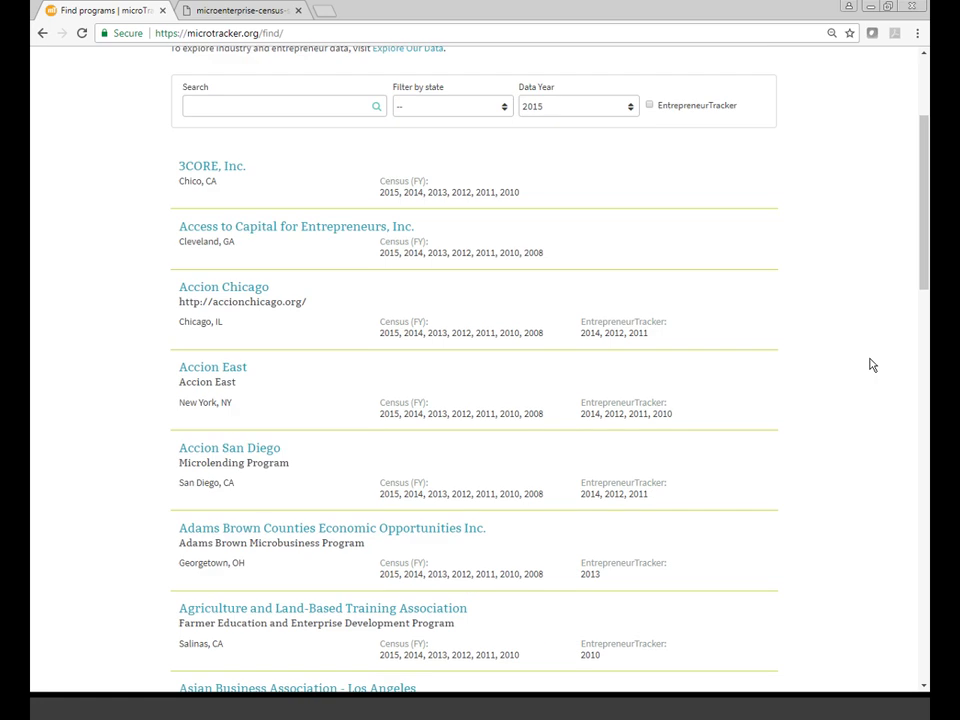
pyautogui.scroll(3, 870, 365)
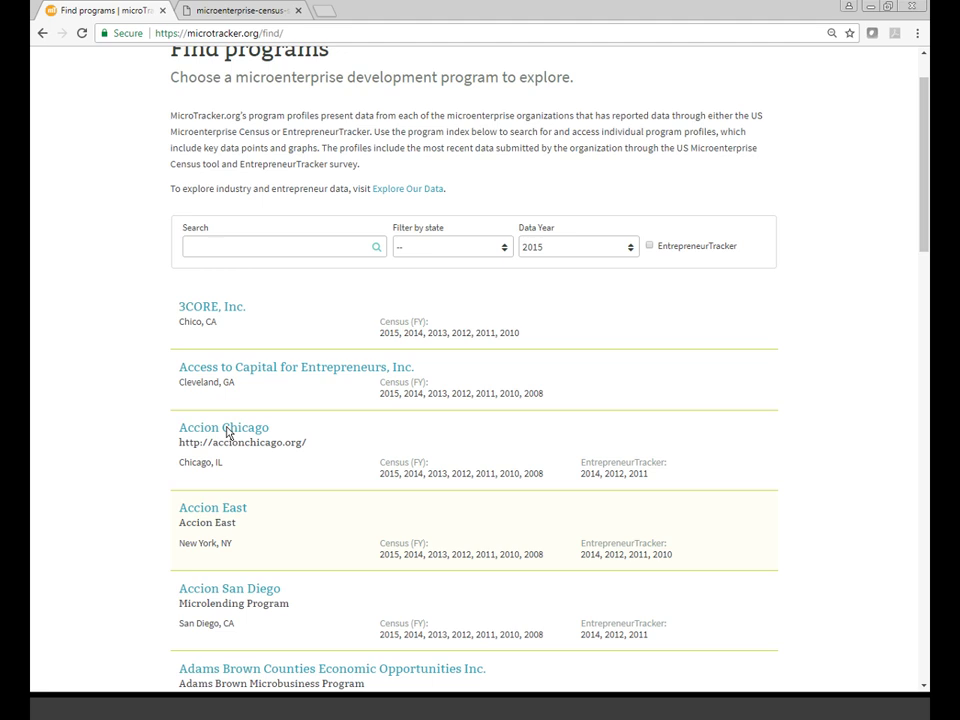
pyautogui.click(212, 512)
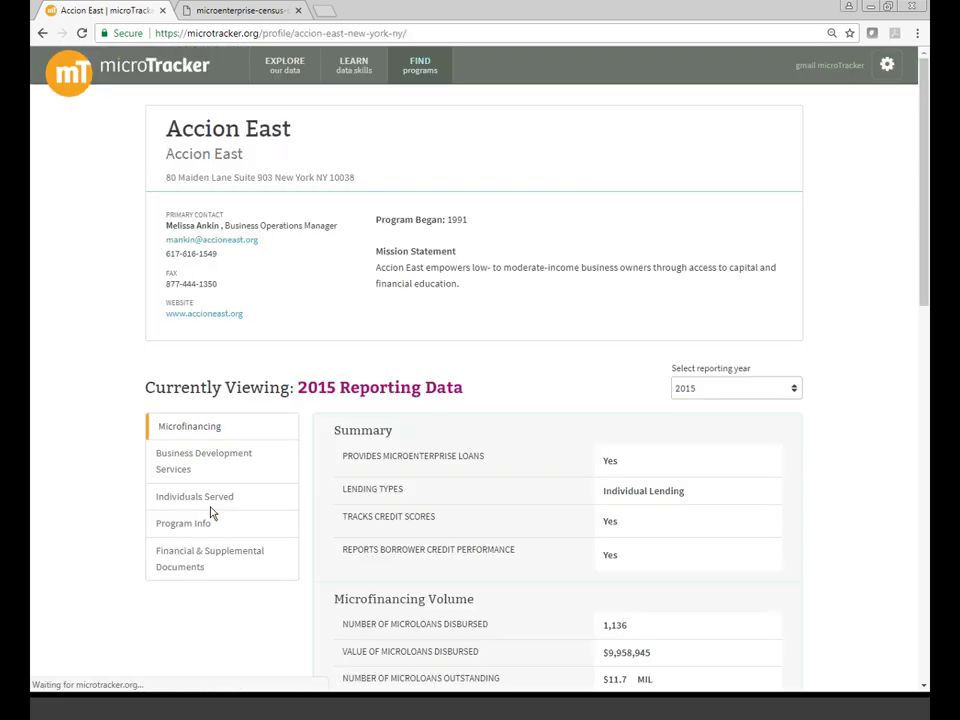
# - Browse Accion East's business services, individuals served, program info and financial documents sections
pyautogui.scroll(-1, 86, 471)
pyautogui.click(186, 393)
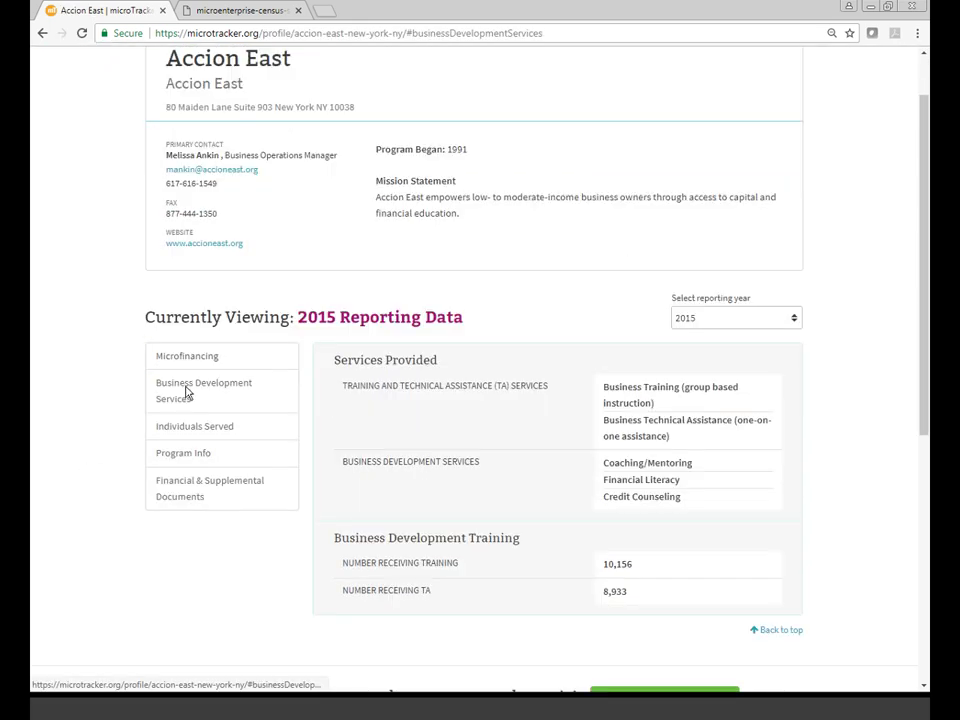
pyautogui.scroll(-3, 187, 392)
pyautogui.click(240, 287)
pyautogui.click(239, 318)
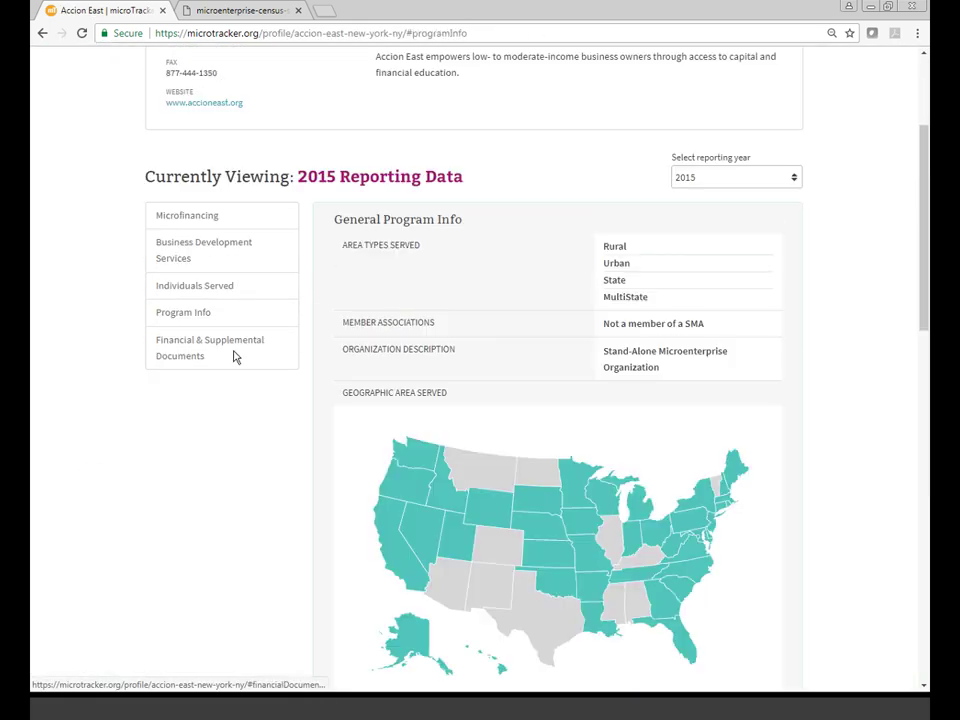
pyautogui.click(235, 357)
pyautogui.scroll(1, 420, 150)
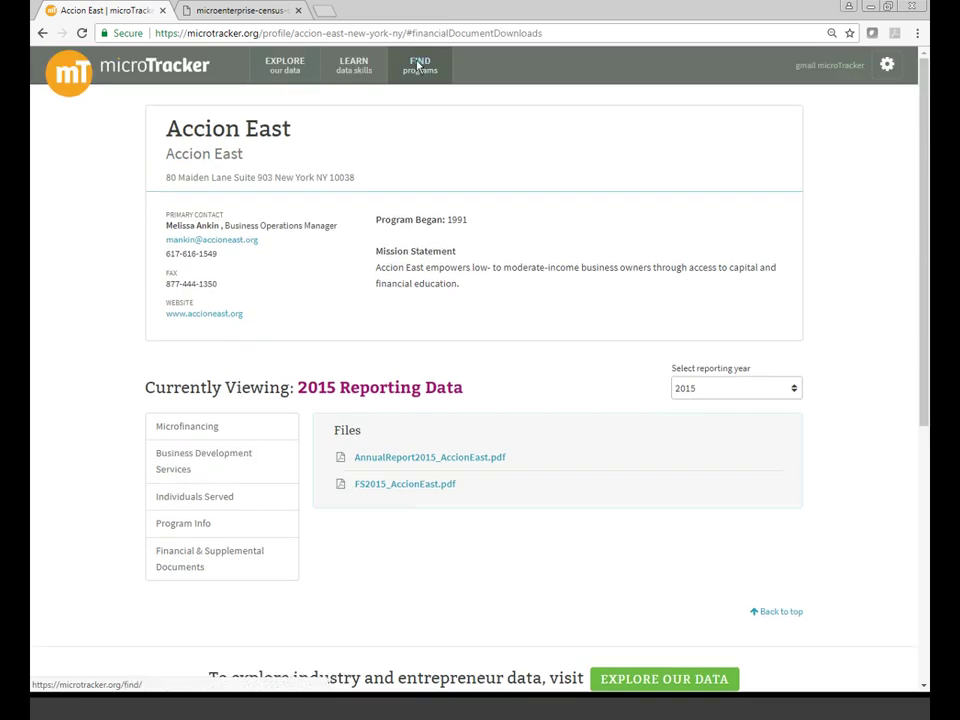
# - Check the Find programs Data Year and state filters without filtering, then return home
pyautogui.click(420, 64)
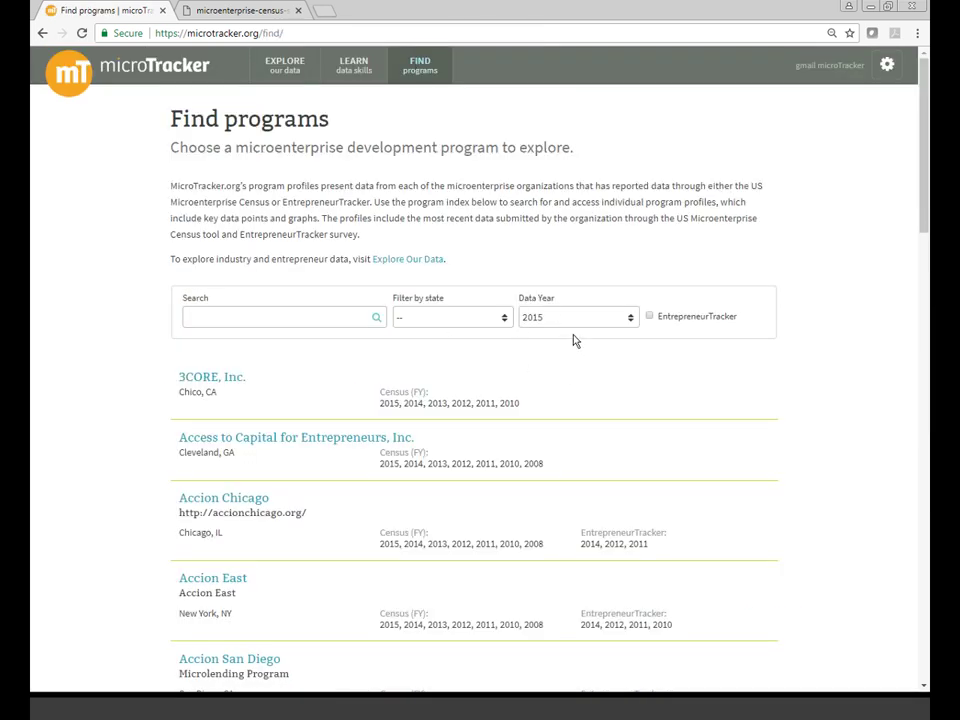
pyautogui.click(574, 324)
pyautogui.click(505, 318)
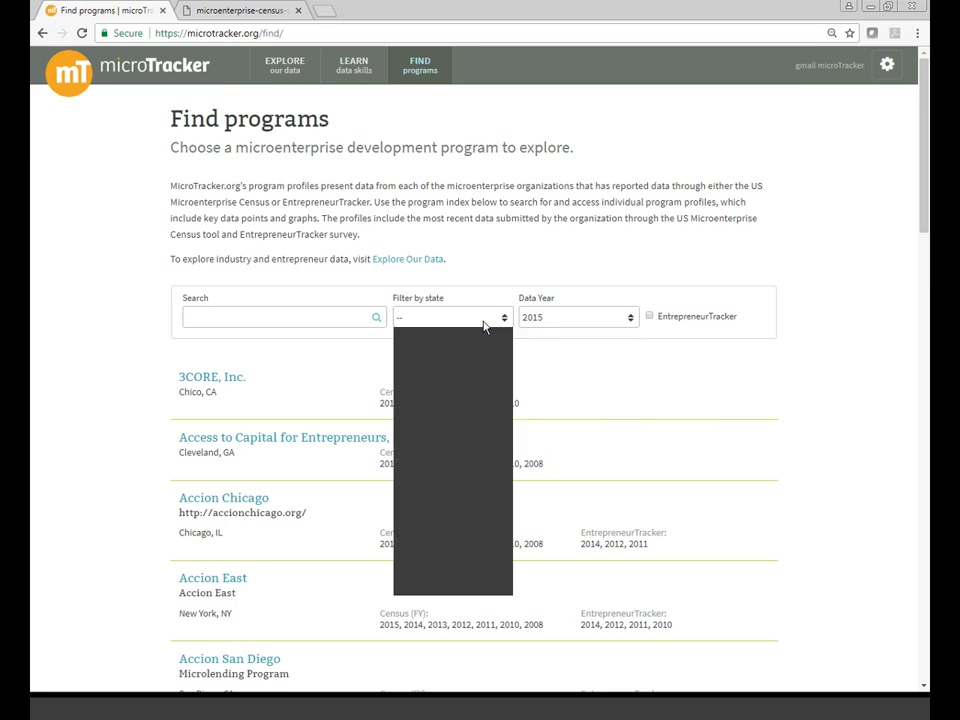
pyautogui.click(825, 322)
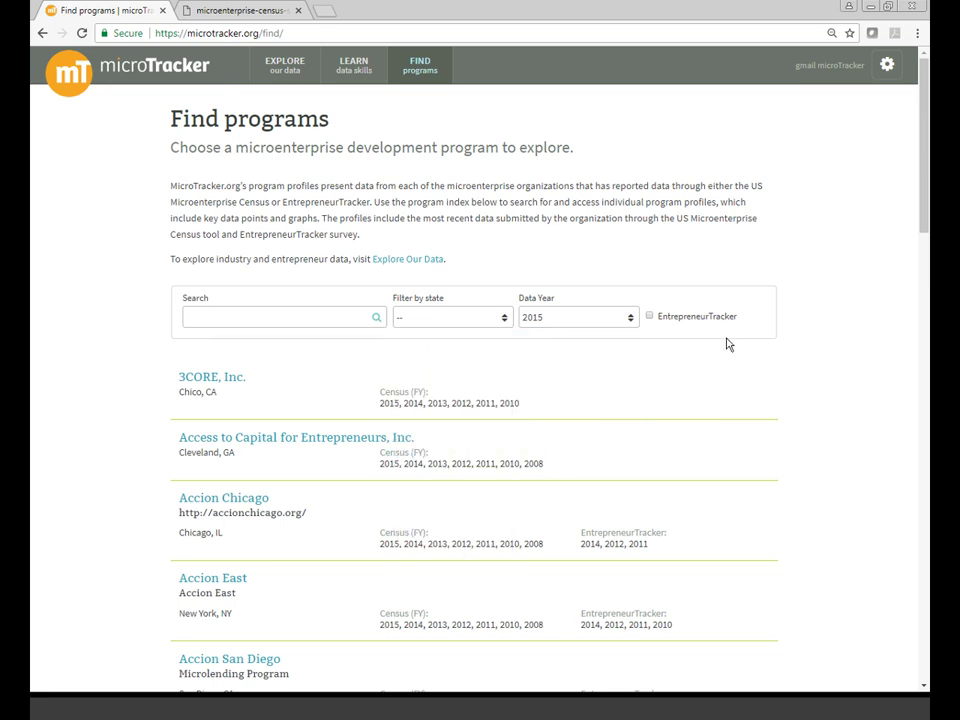
pyautogui.click(128, 68)
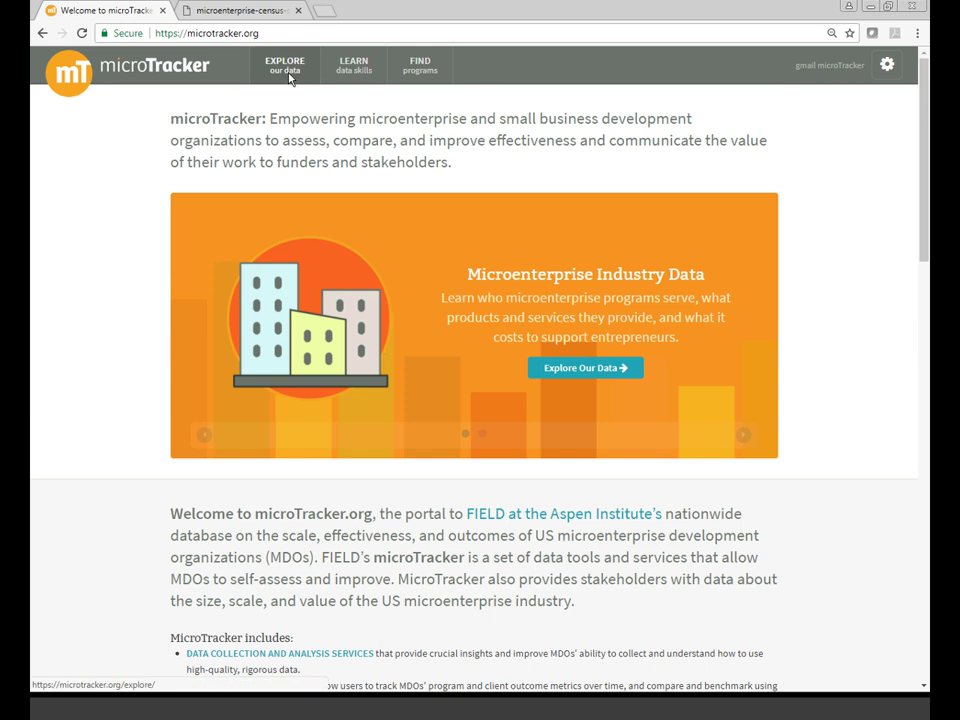
# - Open the FY2015 Industry Data dashboard from the Explore overview
pyautogui.click(288, 78)
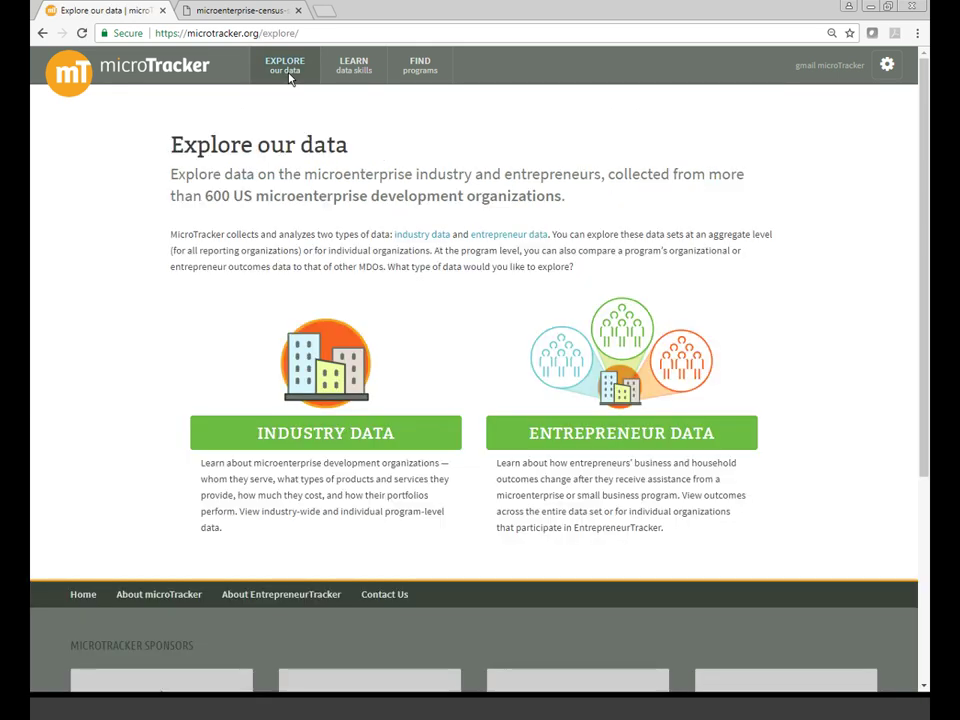
pyautogui.click(368, 431)
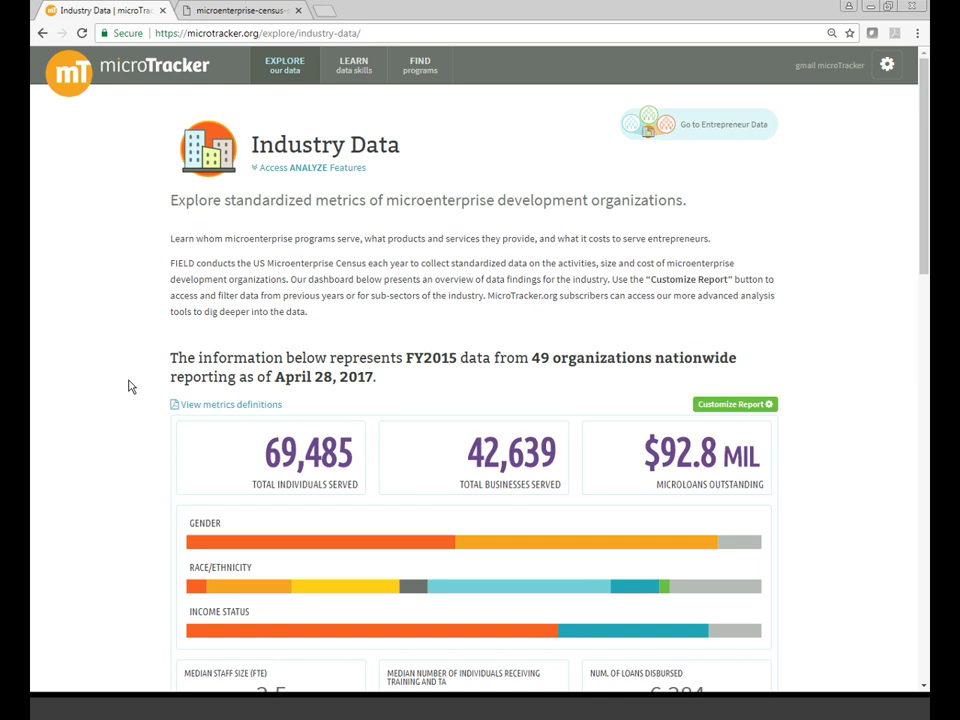
pyautogui.scroll(-3, 129, 386)
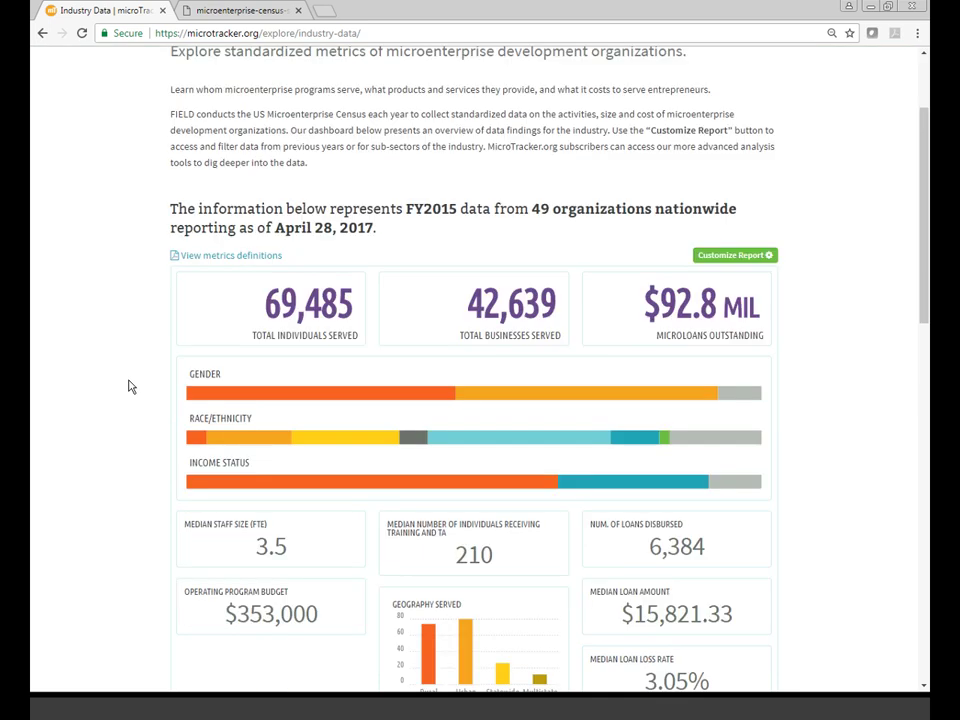
pyautogui.scroll(-3, 129, 386)
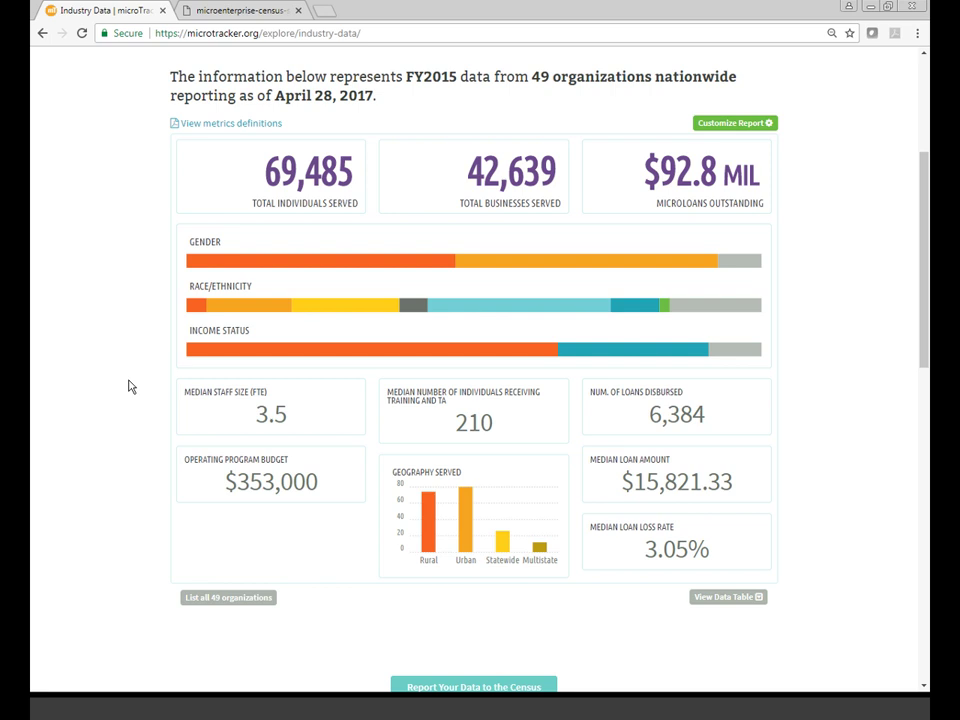
# - Dismiss the Customize Report filters unchanged and open the Size & Diversity analysis
pyautogui.click(735, 124)
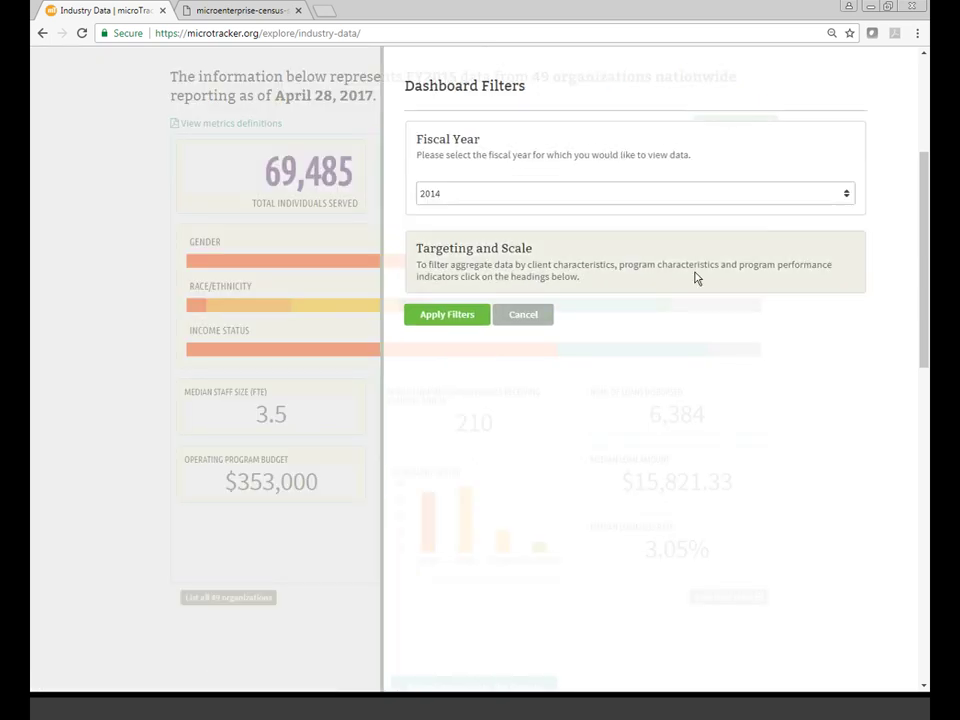
pyautogui.click(131, 241)
pyautogui.scroll(-1, 106, 240)
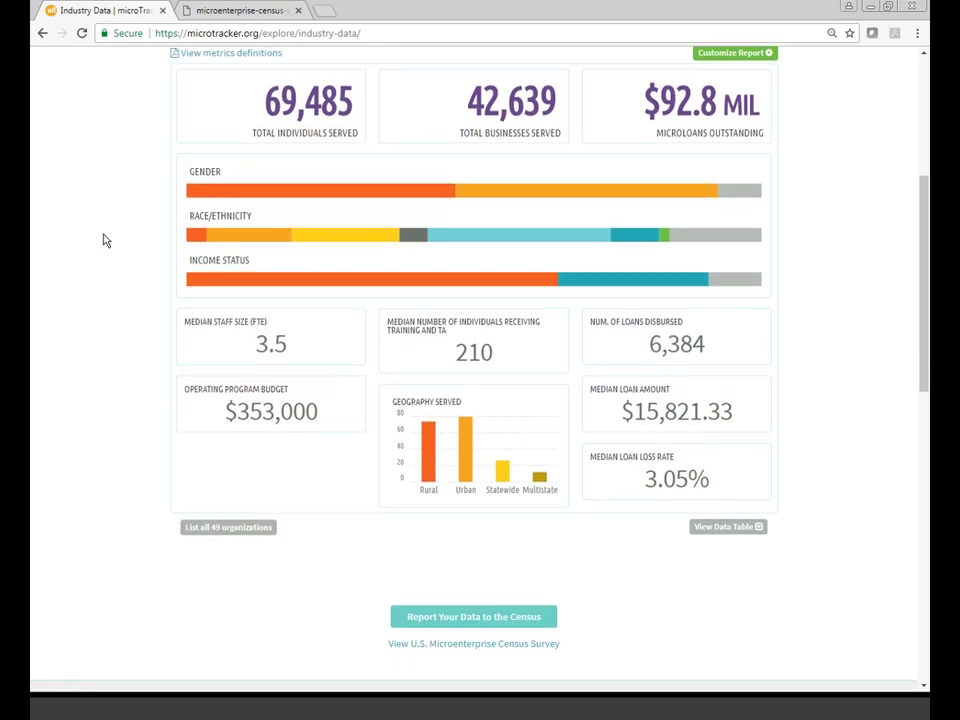
pyautogui.scroll(-4, 106, 240)
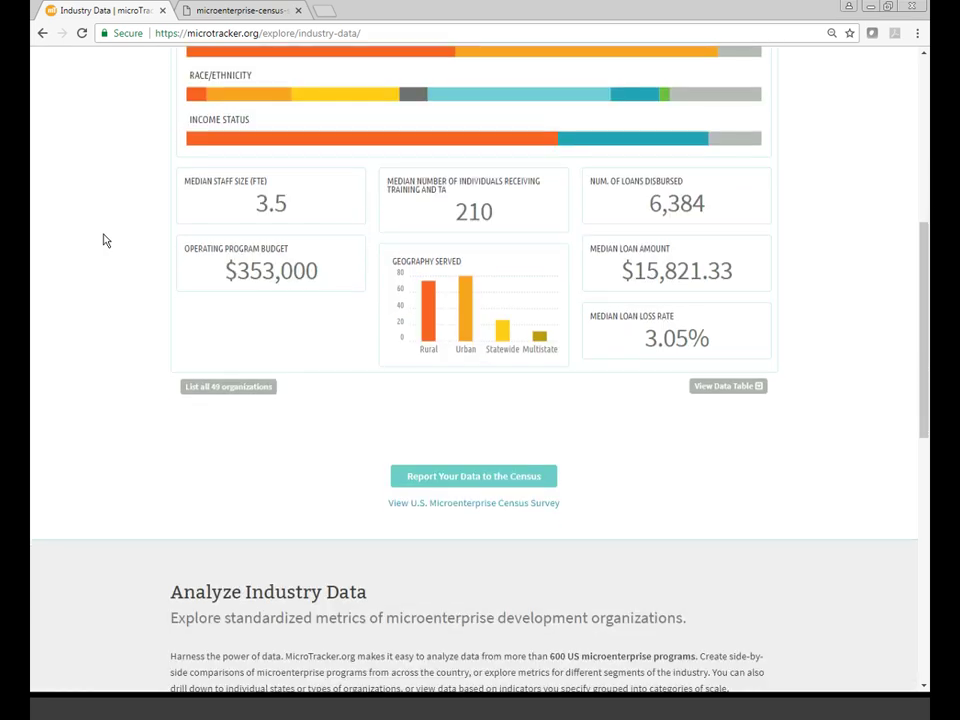
pyautogui.scroll(-3, 106, 240)
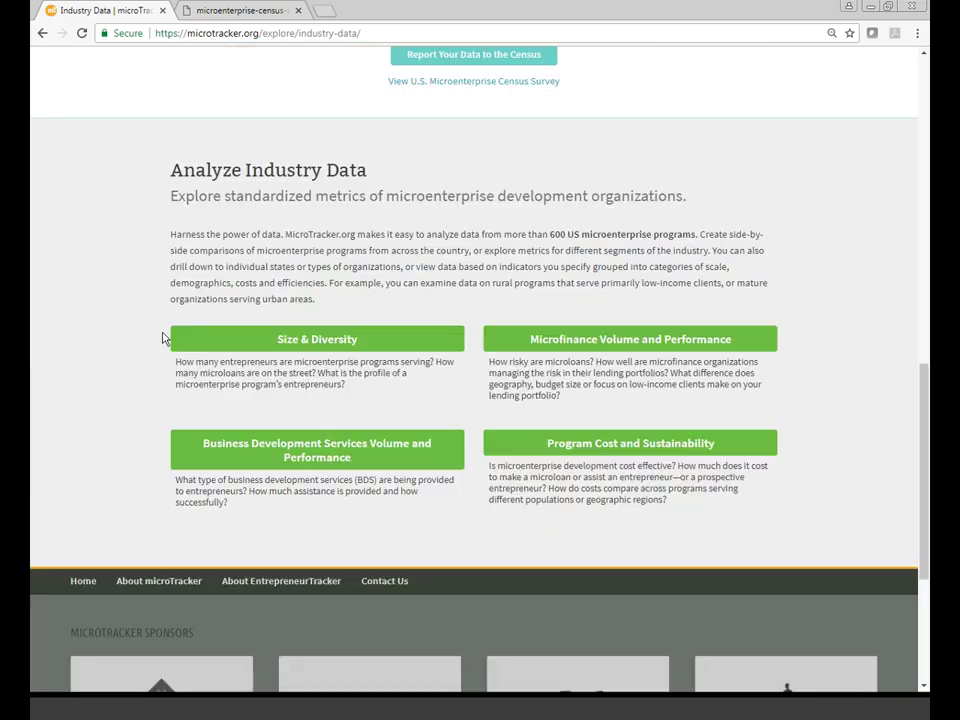
pyautogui.click(214, 347)
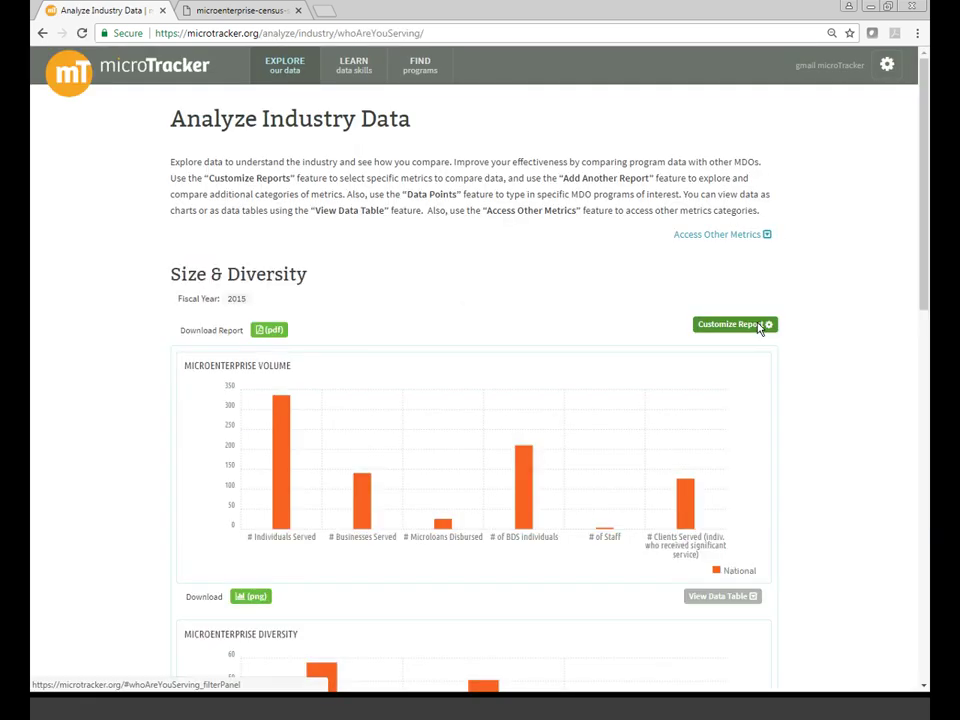
# - Close the Size & Diversity report filters and view the home page's EntrepreneurTracker and Census descriptions
pyautogui.click(760, 325)
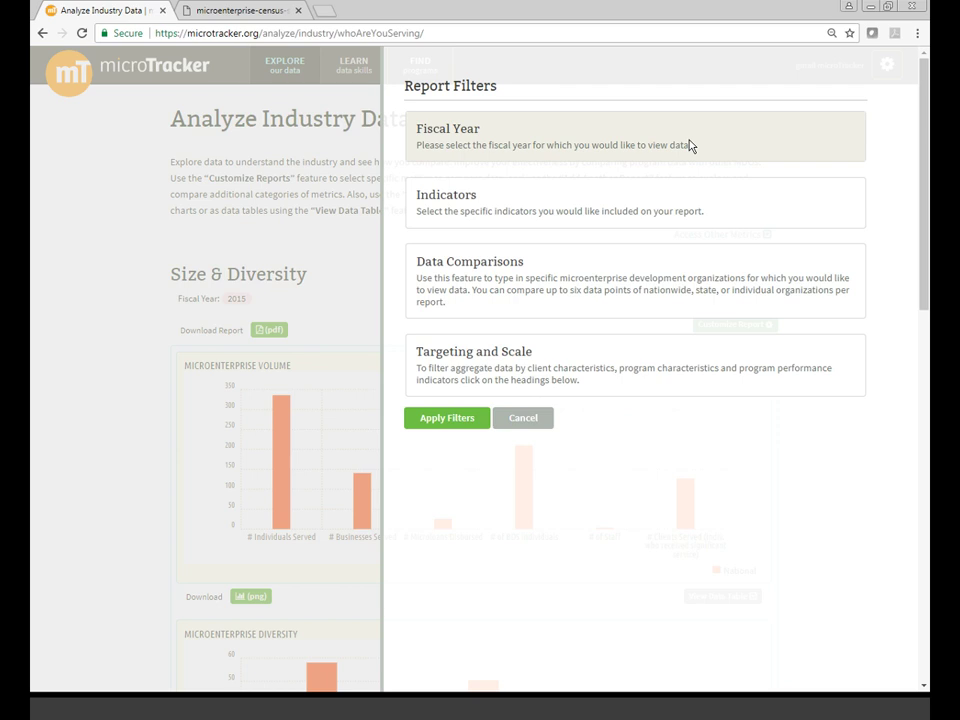
pyautogui.click(135, 215)
pyautogui.click(153, 75)
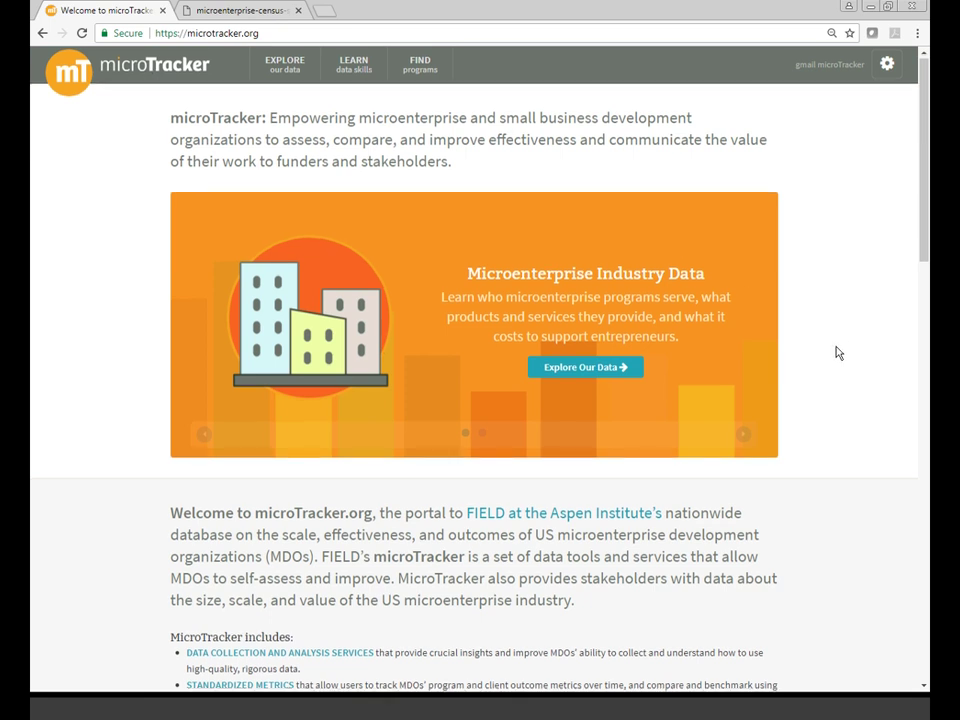
pyautogui.scroll(-10, 838, 353)
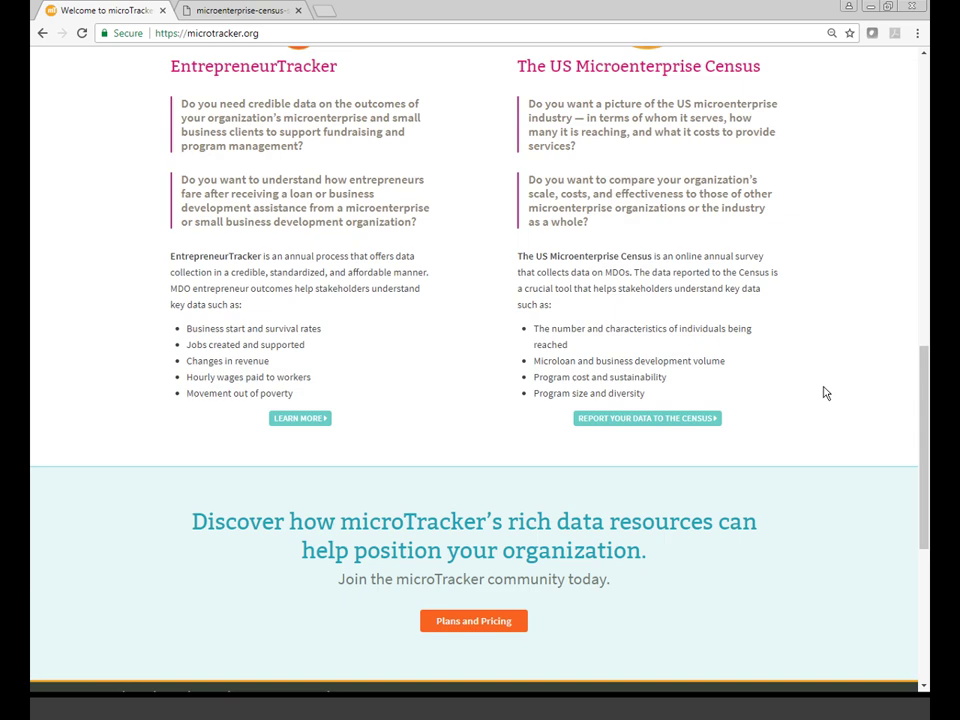